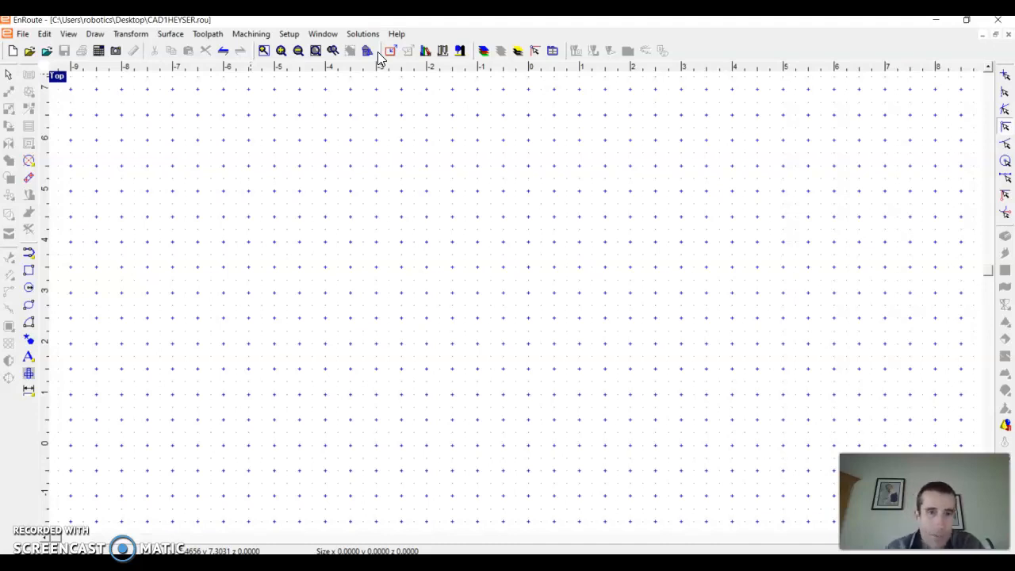
# - Define a 4 x 4 in plate with a thickness of 1 in
pyautogui.click(390, 50)
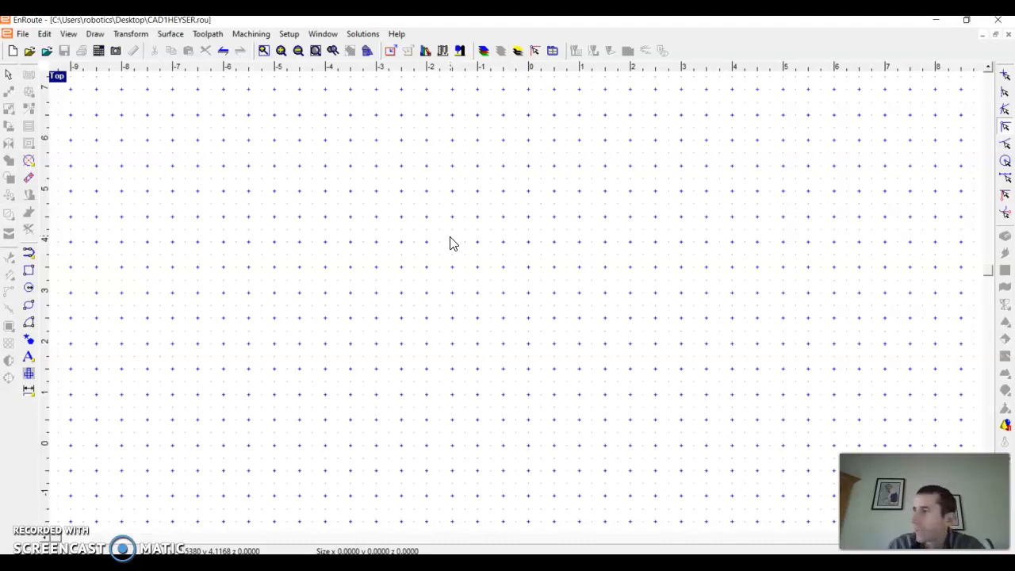
pyautogui.click(391, 52)
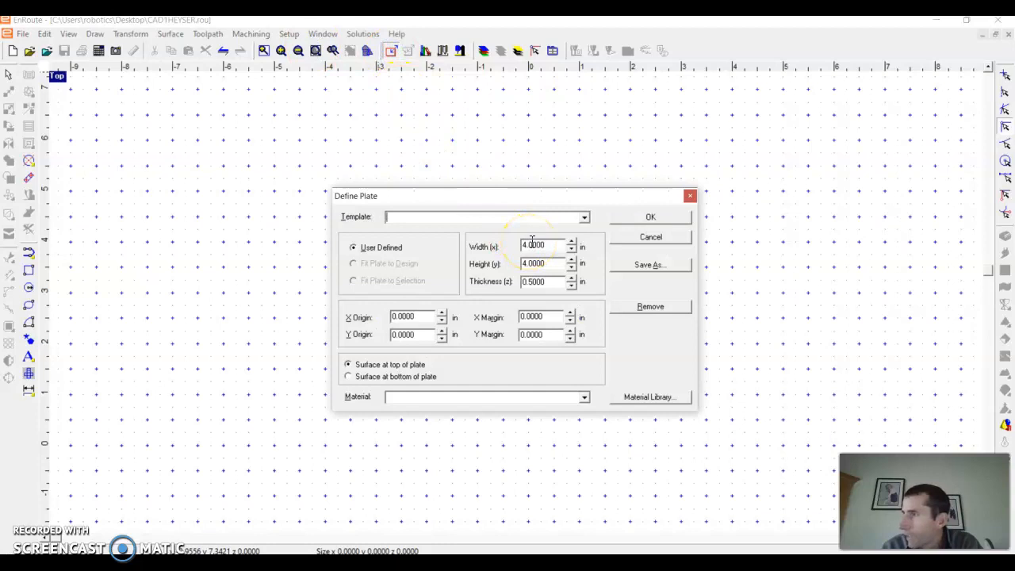
pyautogui.click(538, 246)
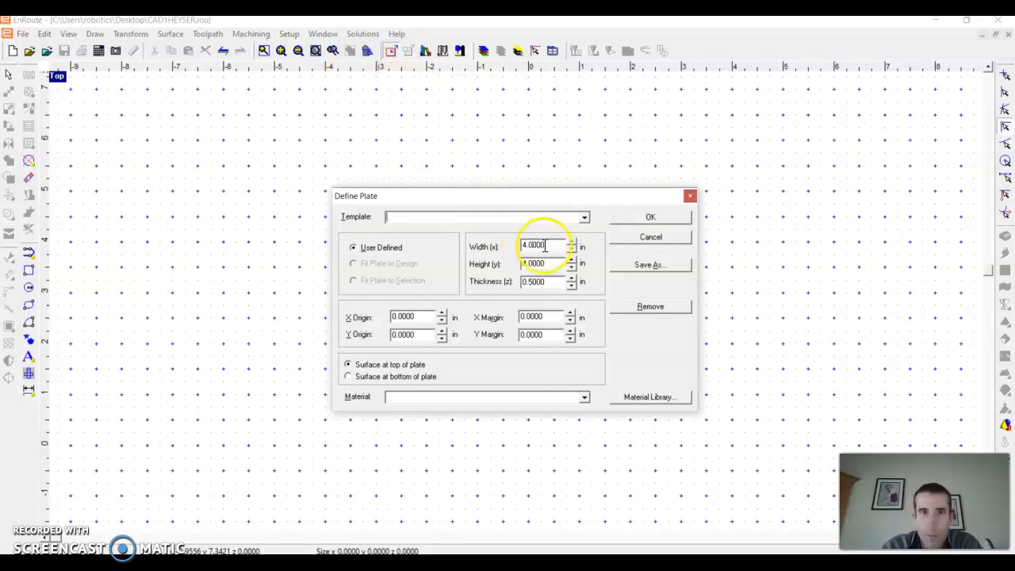
pyautogui.moveTo(545, 282); pyautogui.dragTo(512, 285)
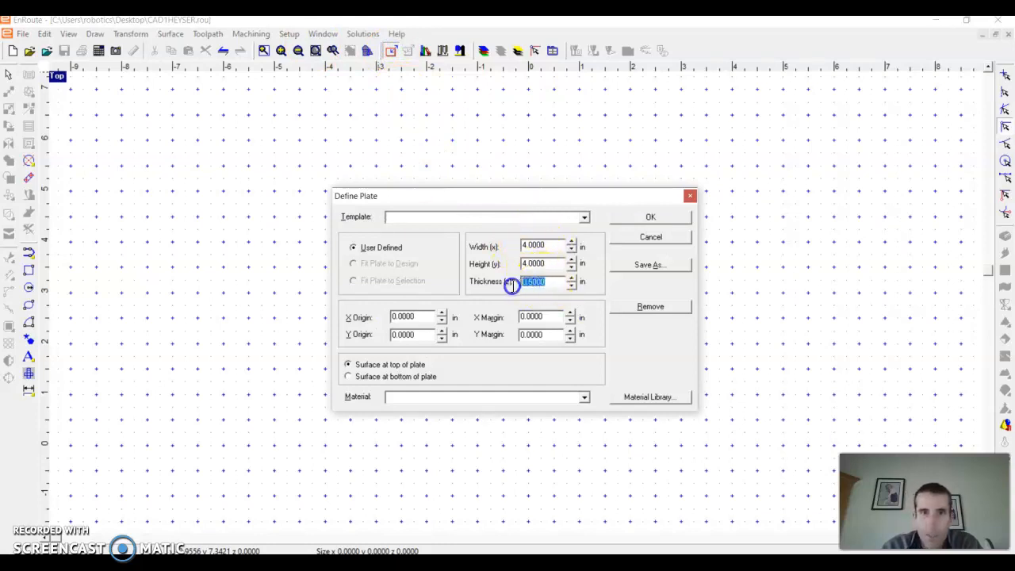
pyautogui.write('1')
pyautogui.click(516, 278)
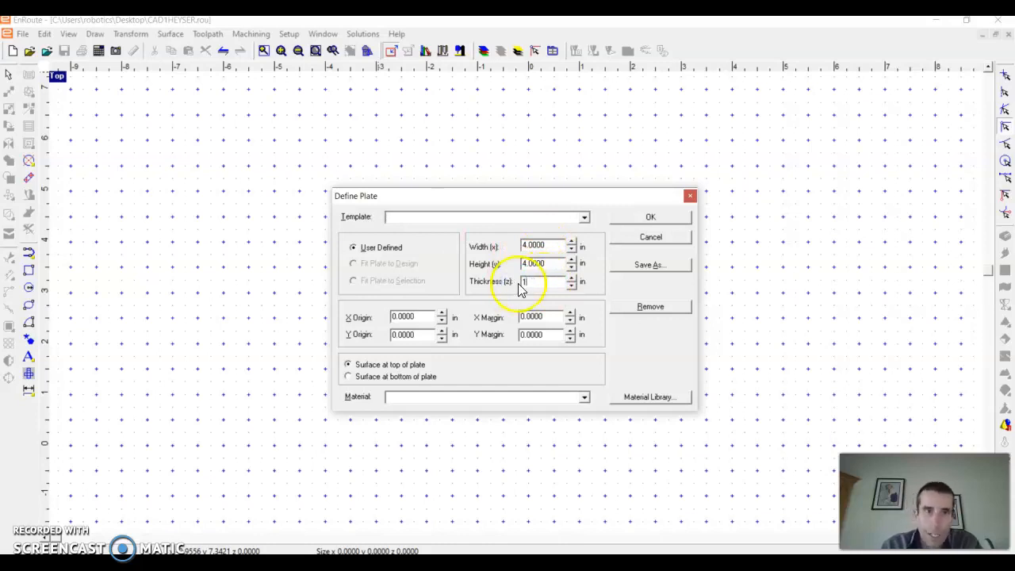
pyautogui.click(418, 316)
pyautogui.click(405, 334)
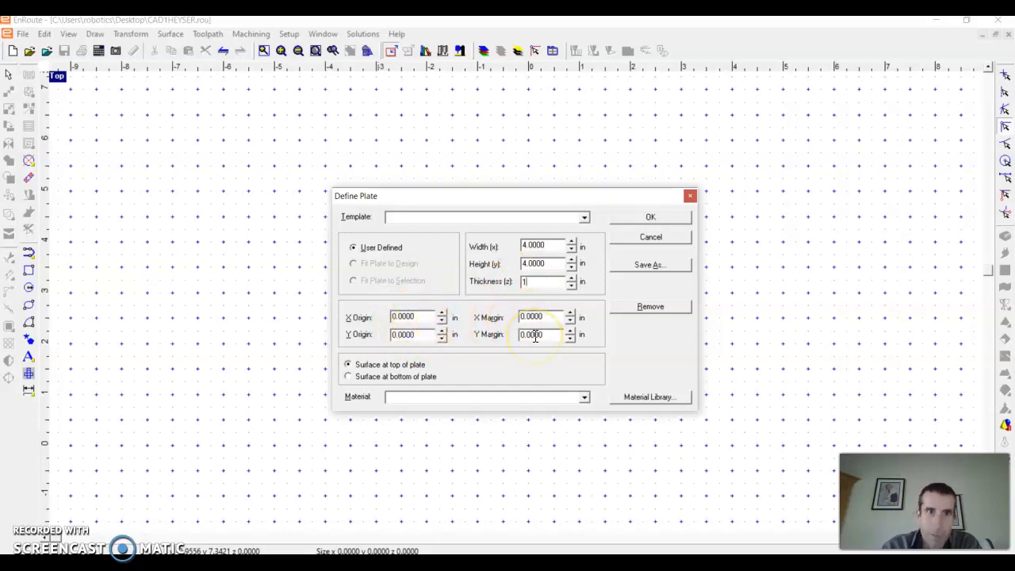
pyautogui.click(646, 216)
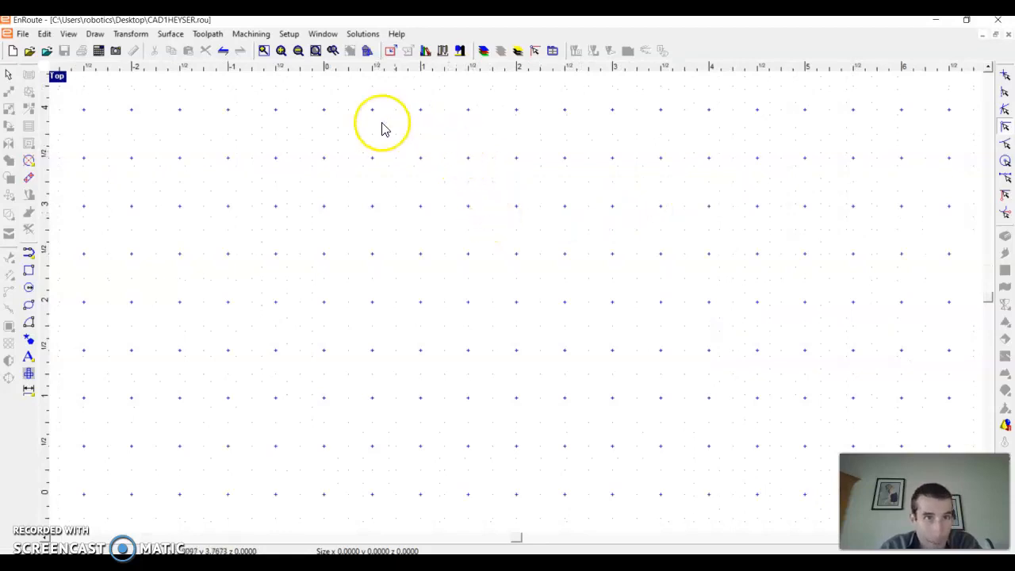
# - Turn on the display of the plate in the view setup preferences
pyautogui.click(288, 34)
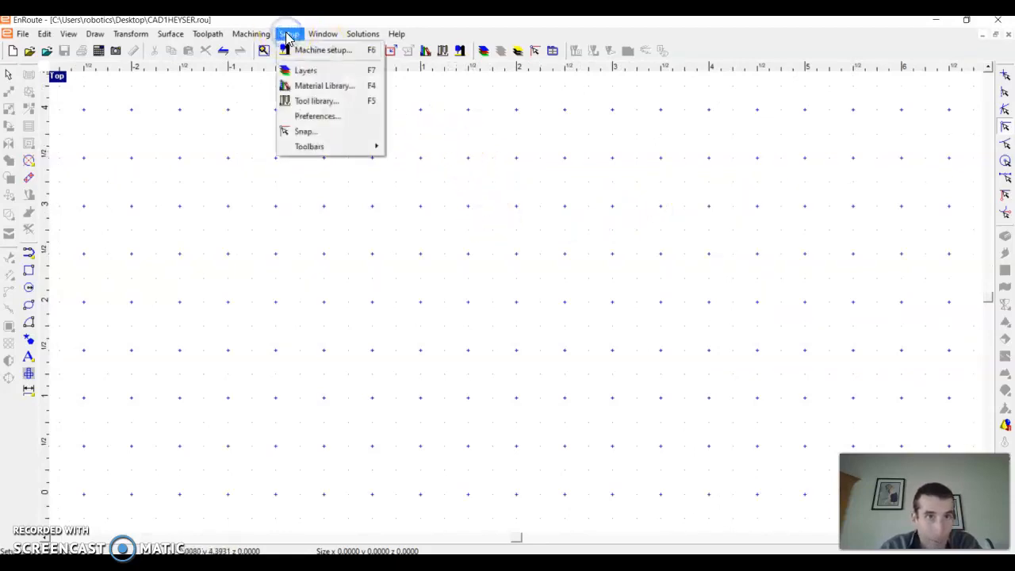
pyautogui.click(309, 116)
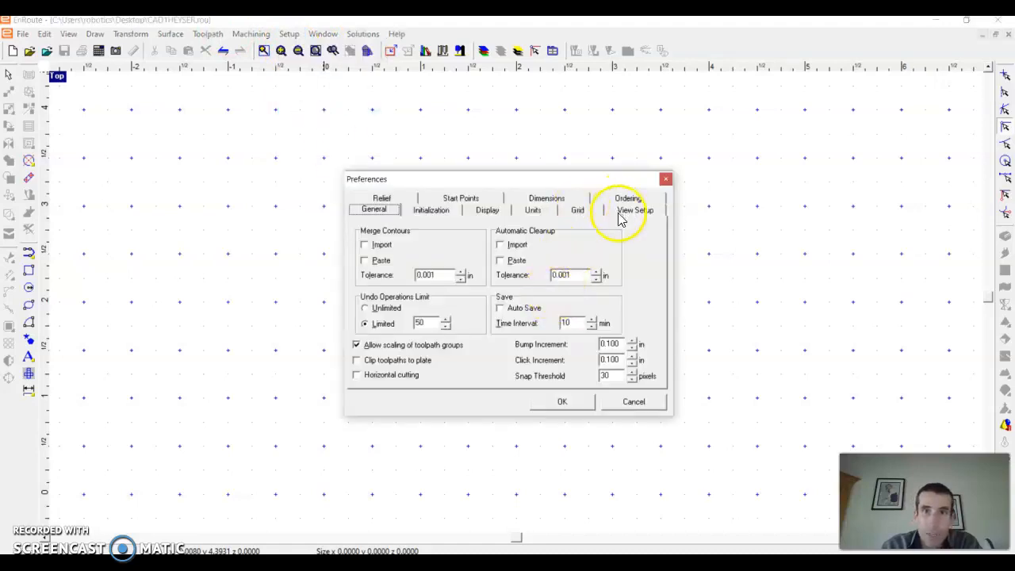
pyautogui.click(617, 214)
pyautogui.click(369, 244)
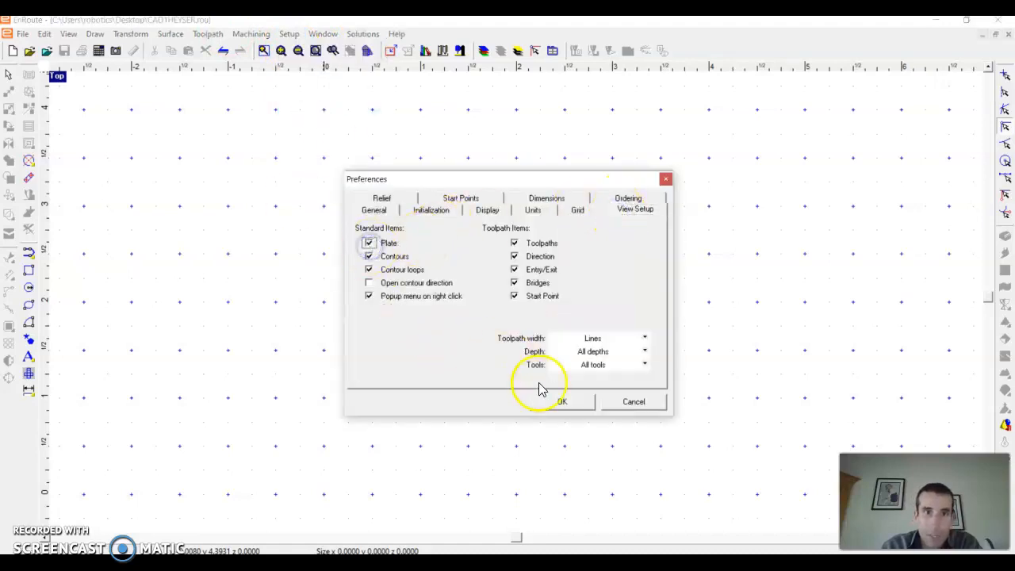
pyautogui.click(568, 406)
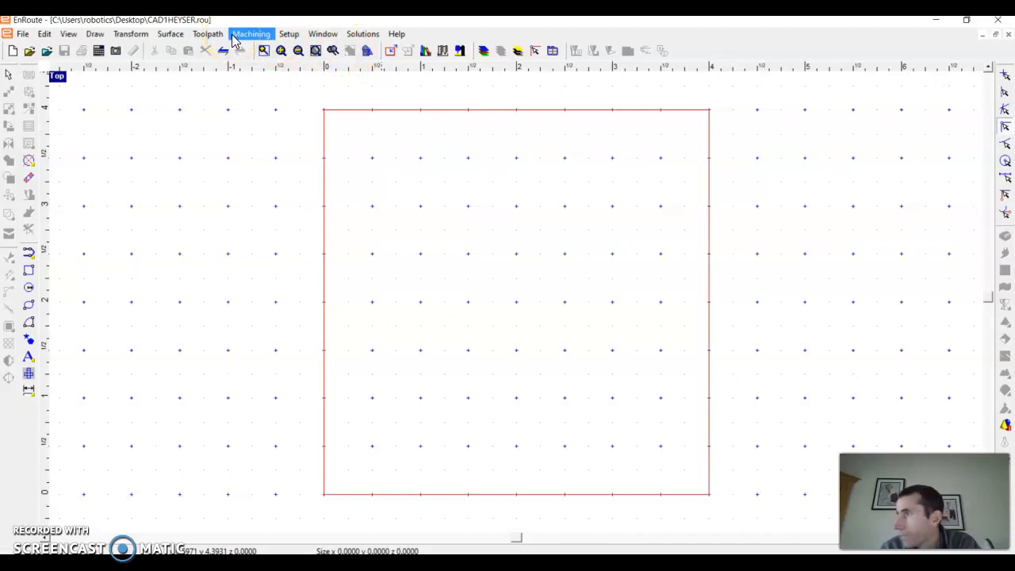
# - Set the major grid interval to 0.25 in in the grid preferences
pyautogui.click(279, 36)
pyautogui.click(305, 115)
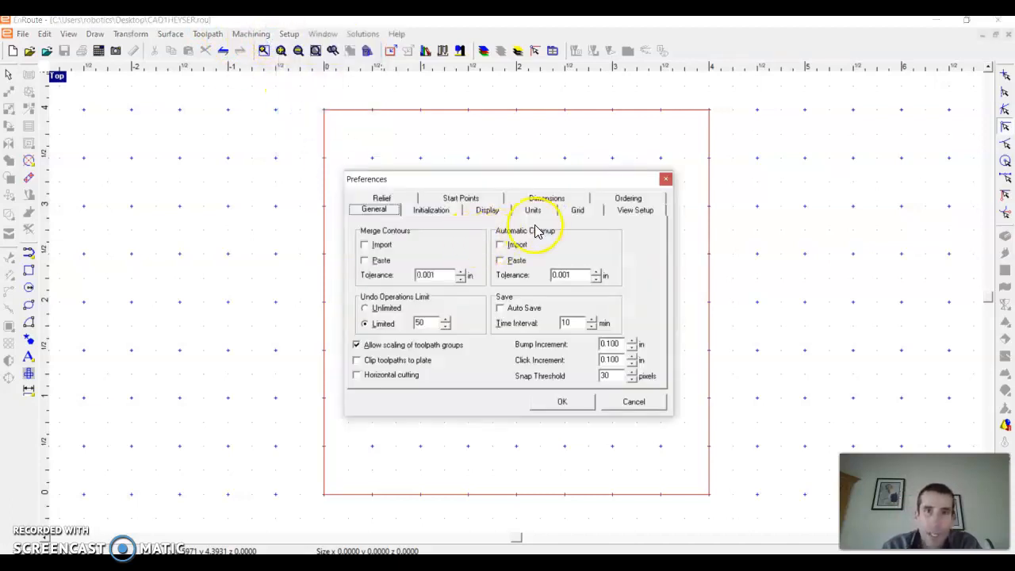
pyautogui.click(577, 210)
pyautogui.moveTo(400, 270); pyautogui.dragTo(344, 265)
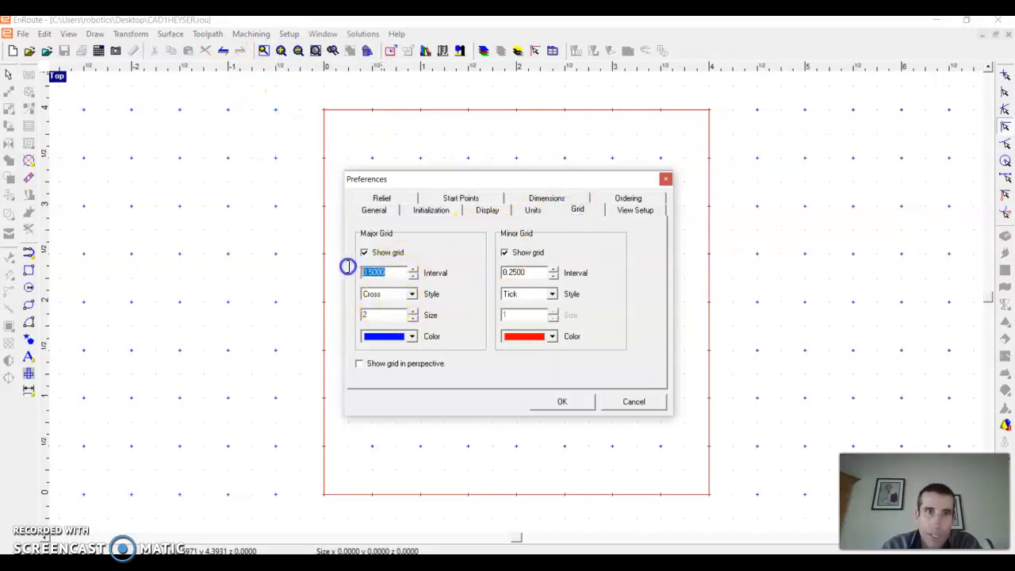
pyautogui.write('25')
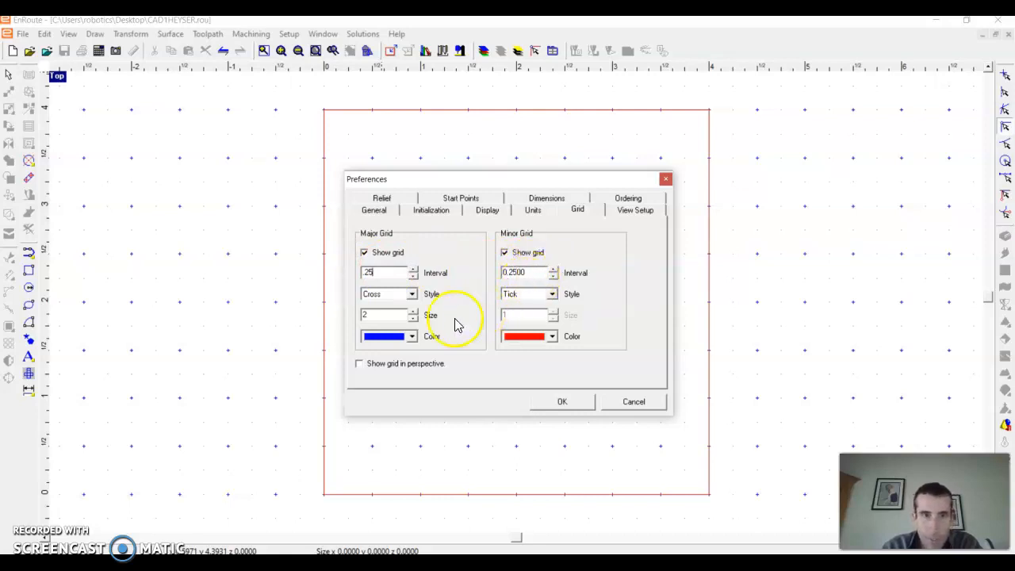
# - Set the major grid color to medium gray and the minor grid color to a lighter gray, and apply the preferences
pyautogui.click(412, 336)
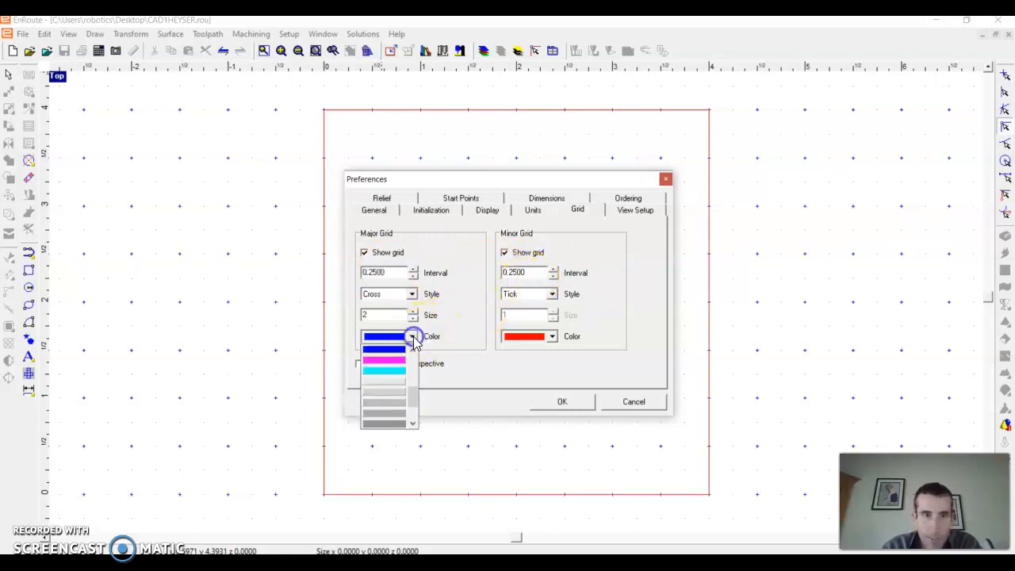
pyautogui.moveTo(410, 403); pyautogui.dragTo(409, 418)
pyautogui.click(402, 422)
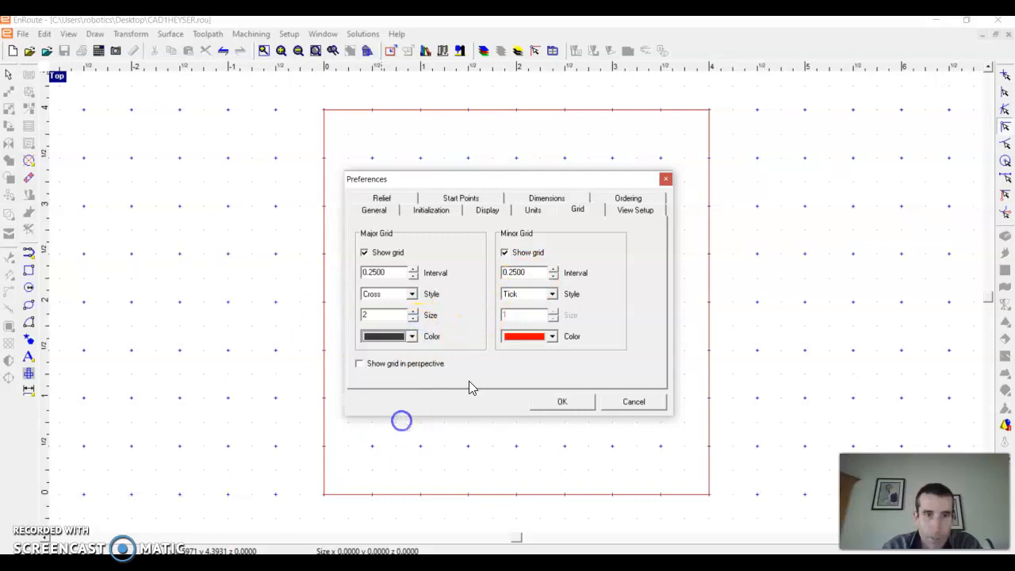
pyautogui.click(412, 336)
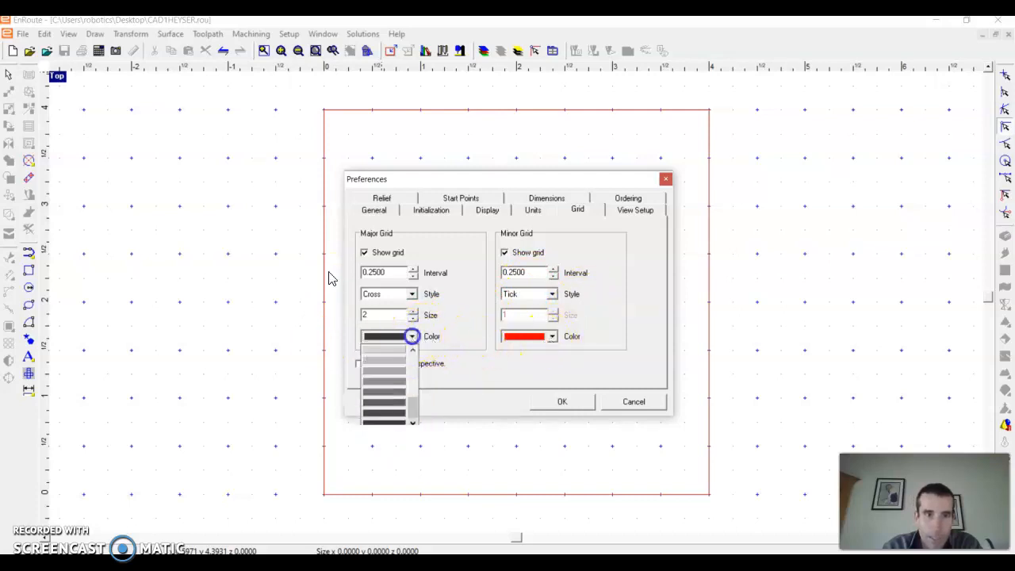
pyautogui.click(402, 372)
pyautogui.click(552, 336)
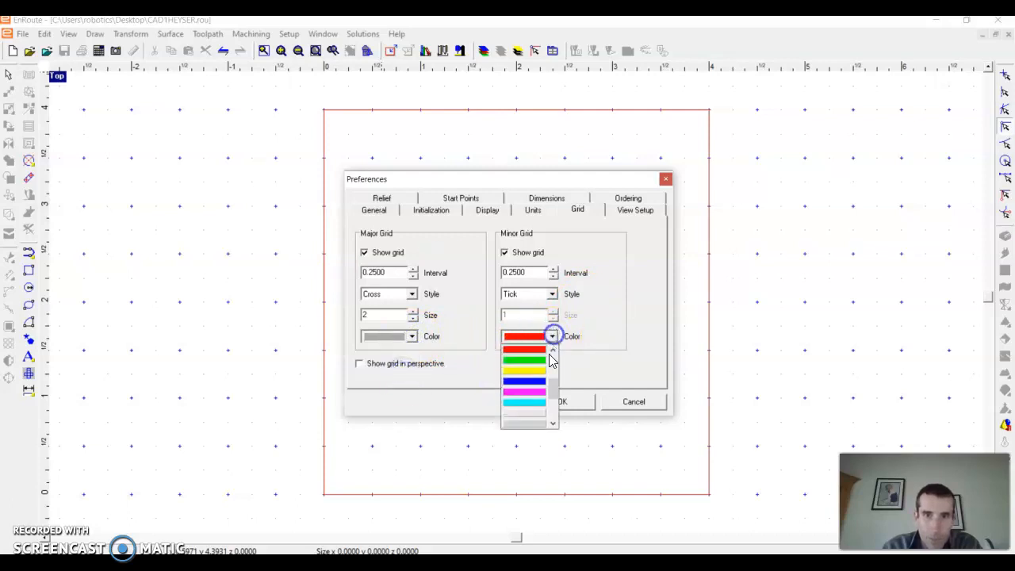
pyautogui.moveTo(554, 387); pyautogui.dragTo(548, 395)
pyautogui.click(548, 395)
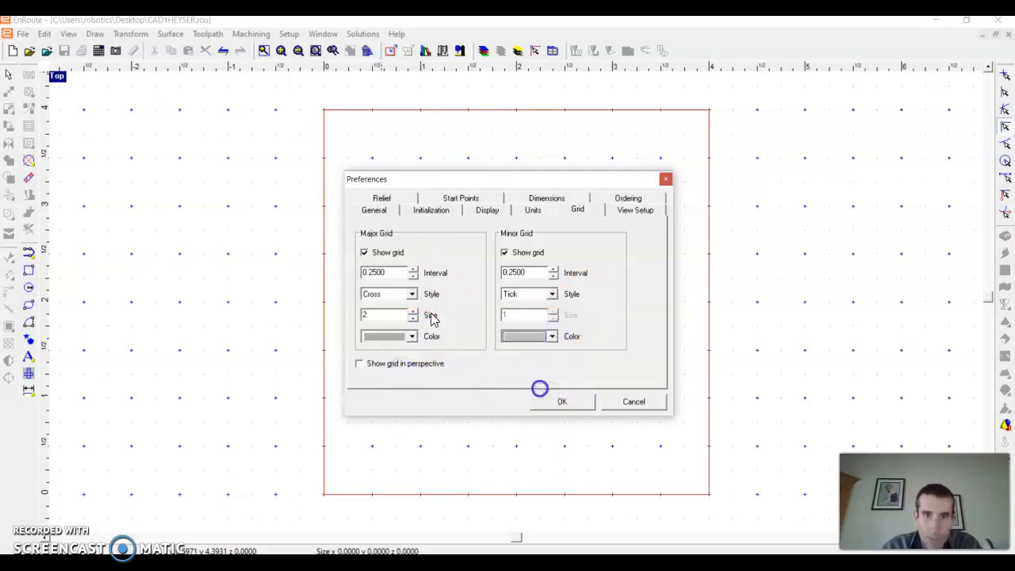
pyautogui.click(546, 402)
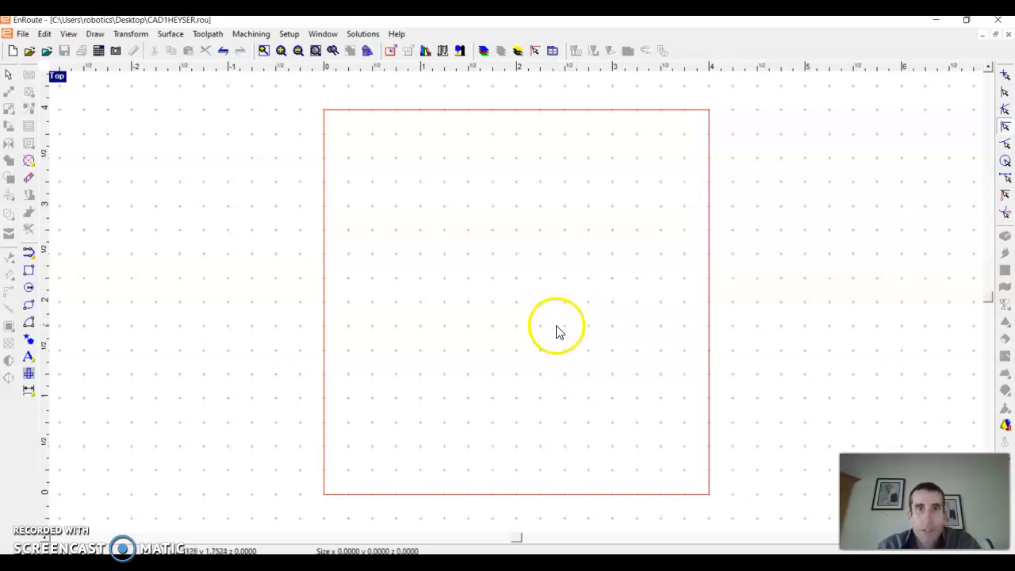
# - Draw two diagonal lines across the plate from corner to opposite corner, with grid snapping on
pyautogui.click(95, 35)
pyautogui.moveTo(108, 49)
pyautogui.click(216, 50)
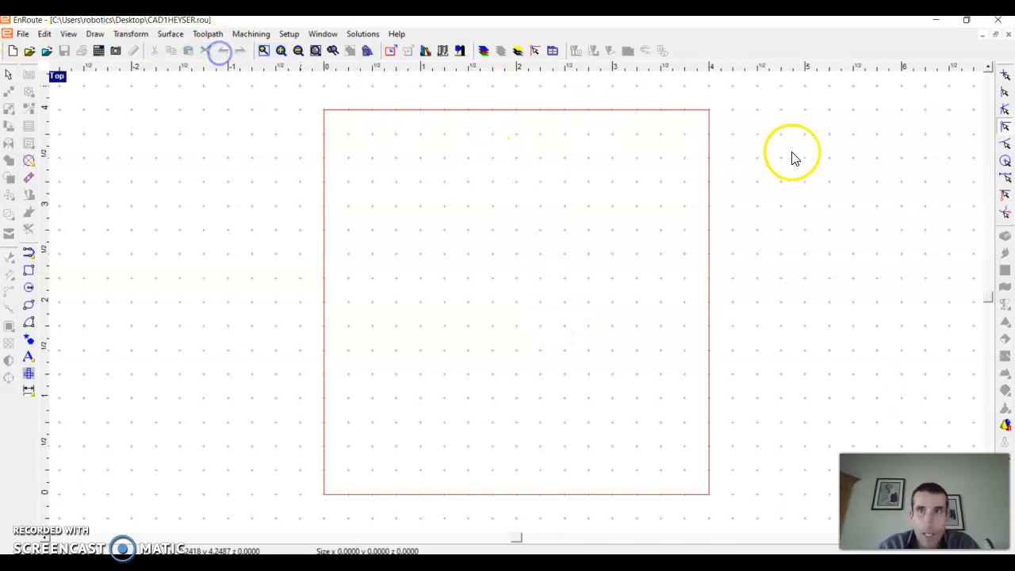
pyautogui.click(1006, 75)
pyautogui.click(709, 109)
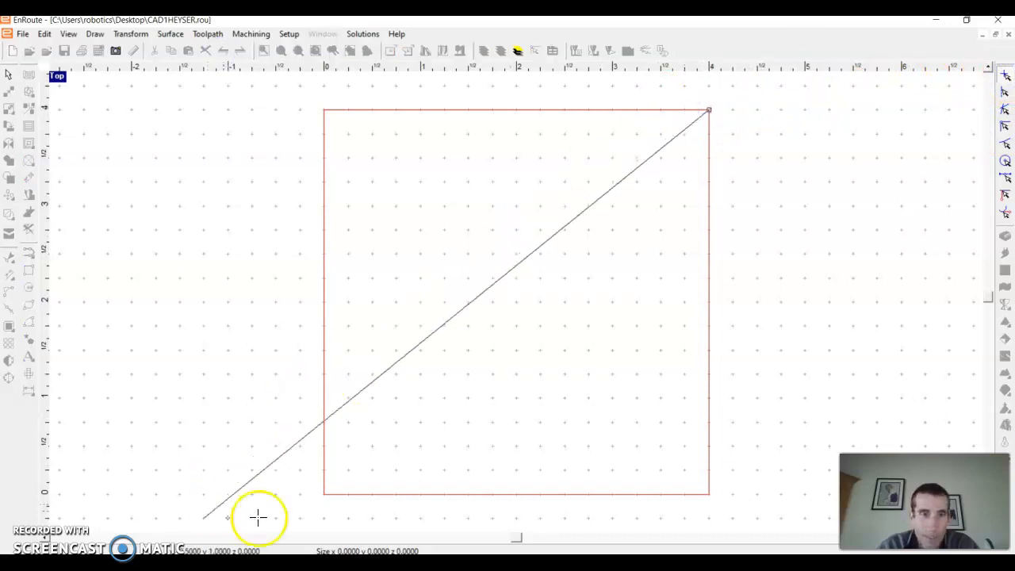
pyautogui.click(318, 495)
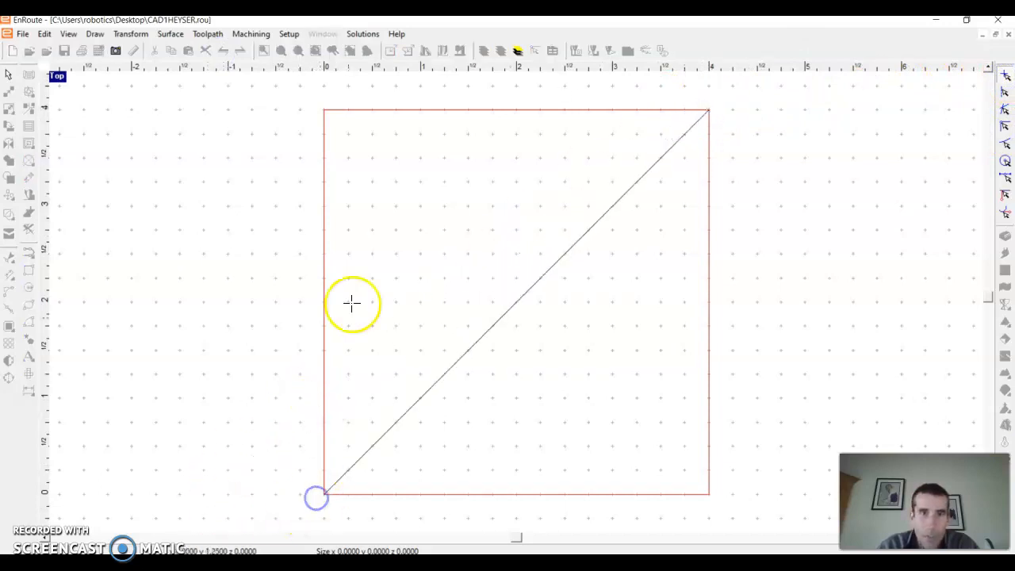
pyautogui.click(329, 111)
pyautogui.click(708, 492)
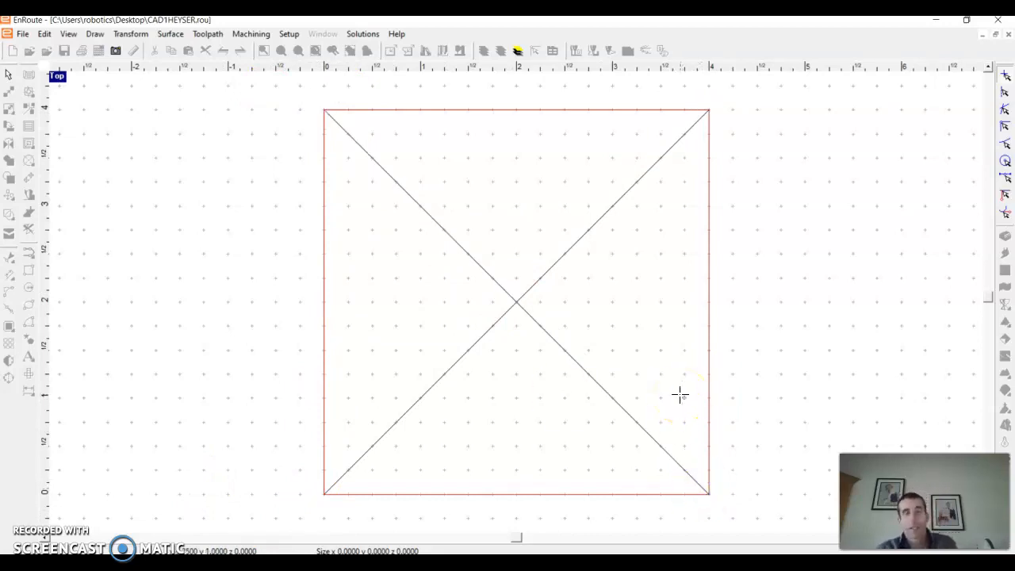
pyautogui.click(616, 403)
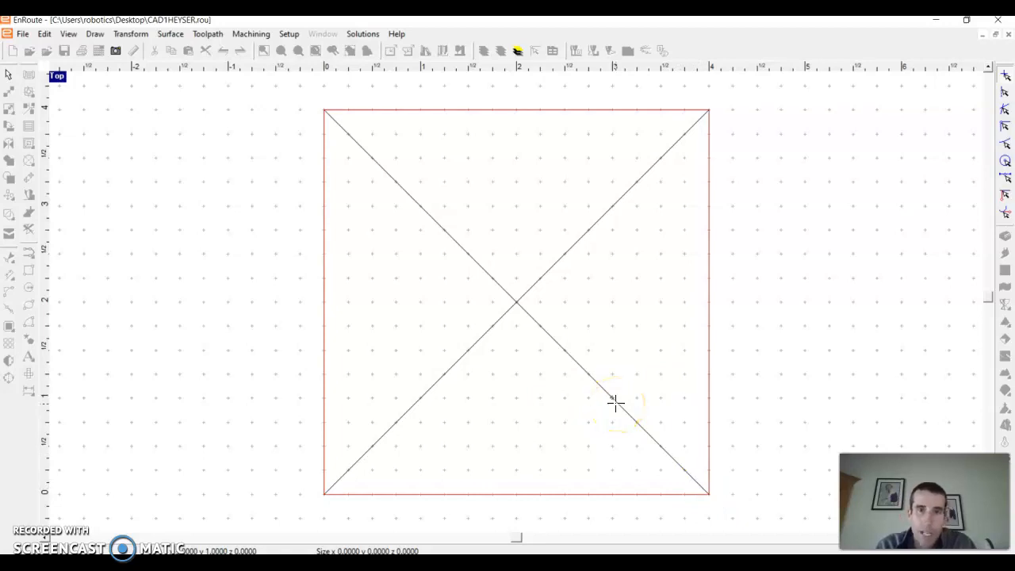
pyautogui.click(95, 36)
pyautogui.moveTo(99, 49)
pyautogui.click(183, 44)
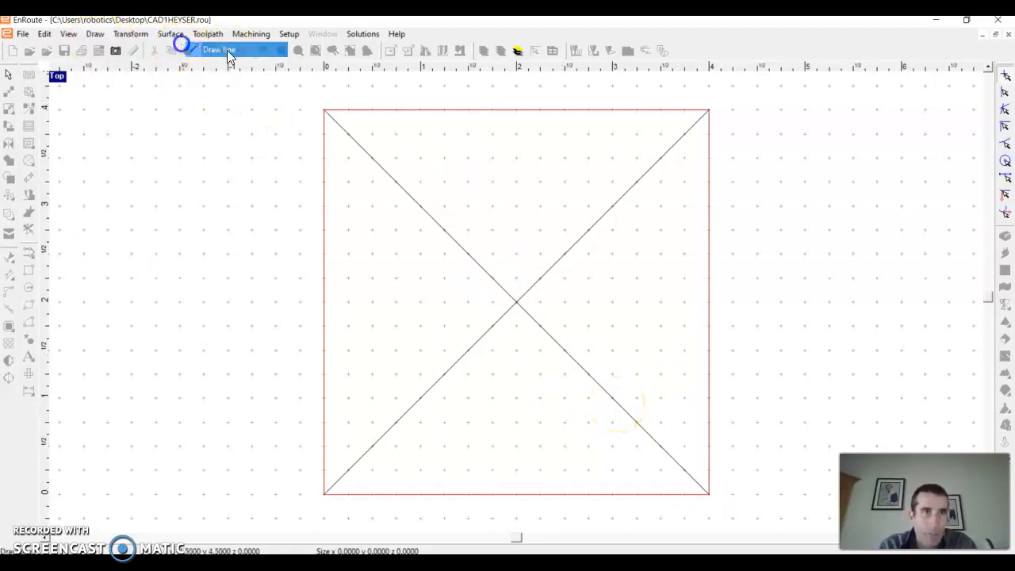
pyautogui.click(558, 207)
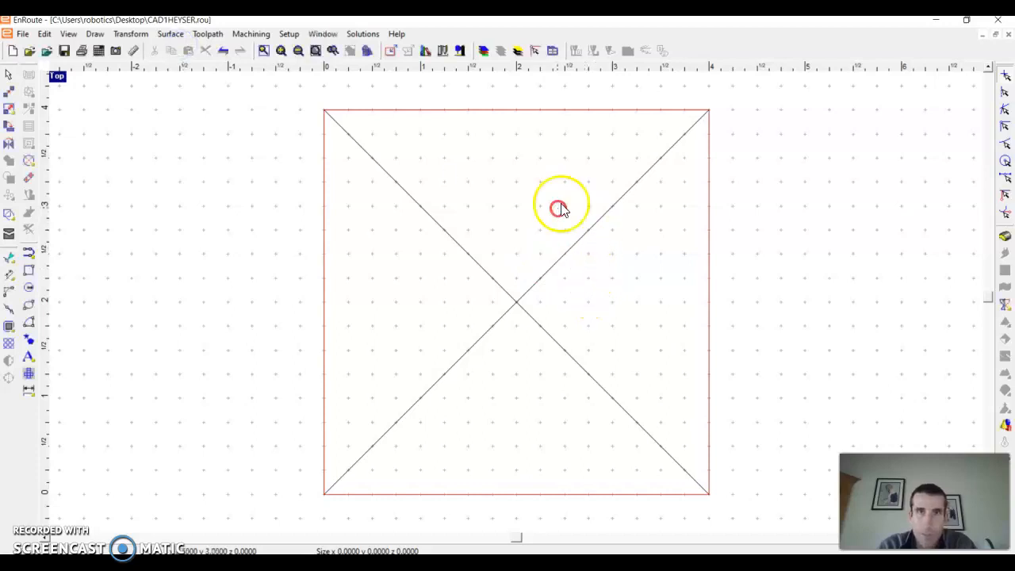
# - Draw a line from the intersection of the two diagonals with length 2 and angle 0, using the Precision Input Center
pyautogui.click(553, 51)
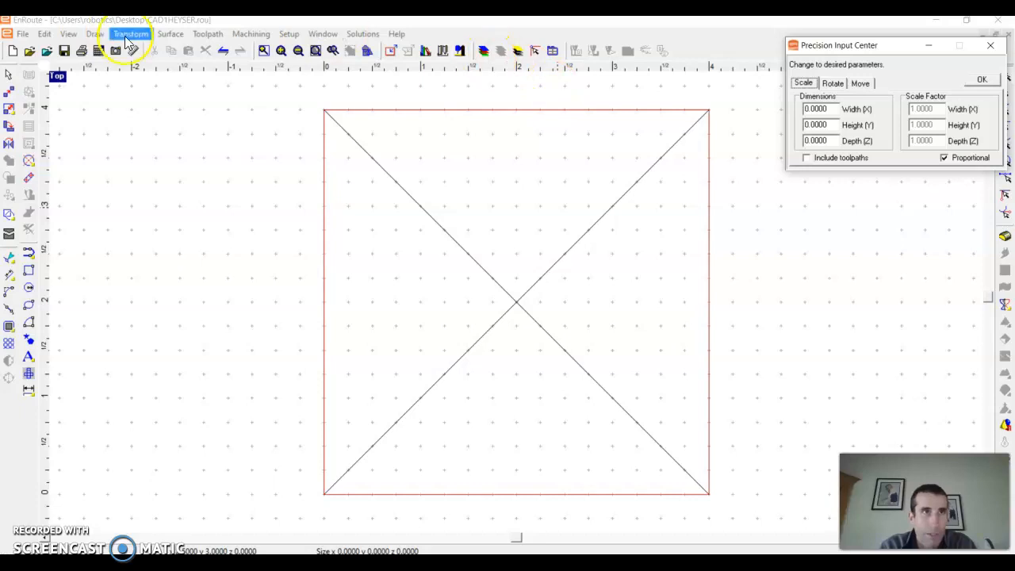
pyautogui.click(95, 33)
pyautogui.moveTo(170, 50)
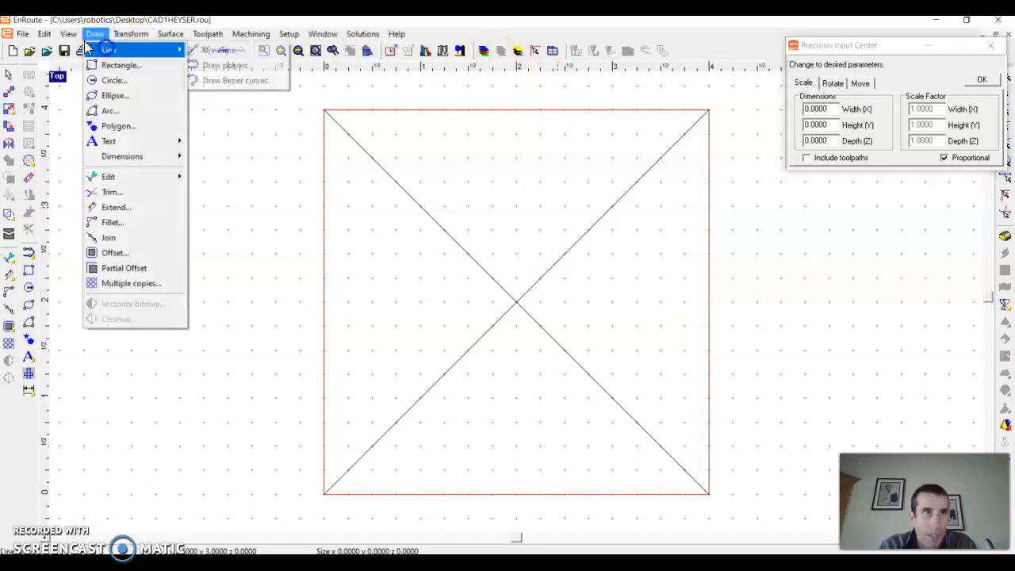
pyautogui.click(214, 50)
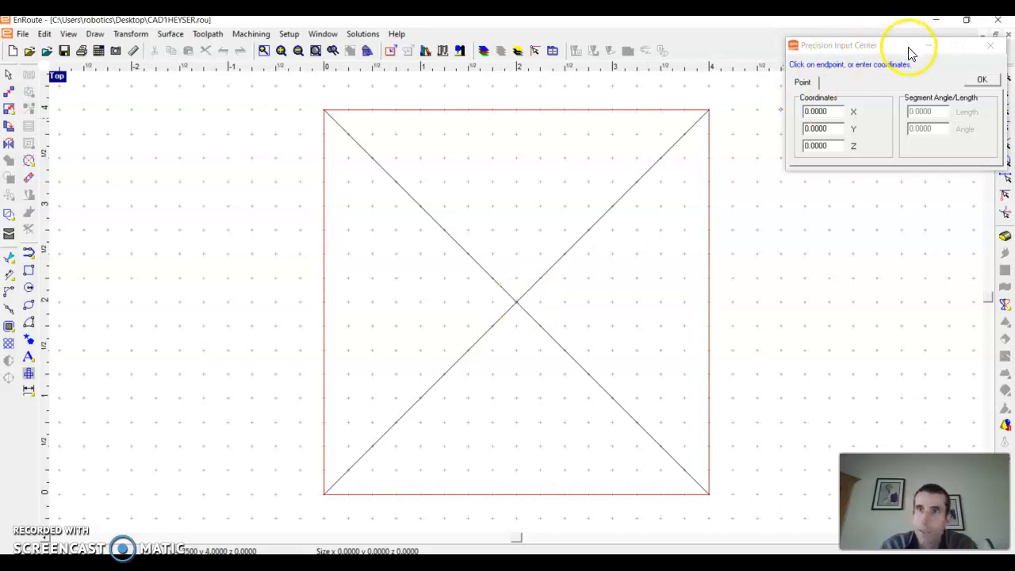
pyautogui.moveTo(912, 52); pyautogui.dragTo(847, 49)
pyautogui.click(1005, 109)
pyautogui.click(518, 302)
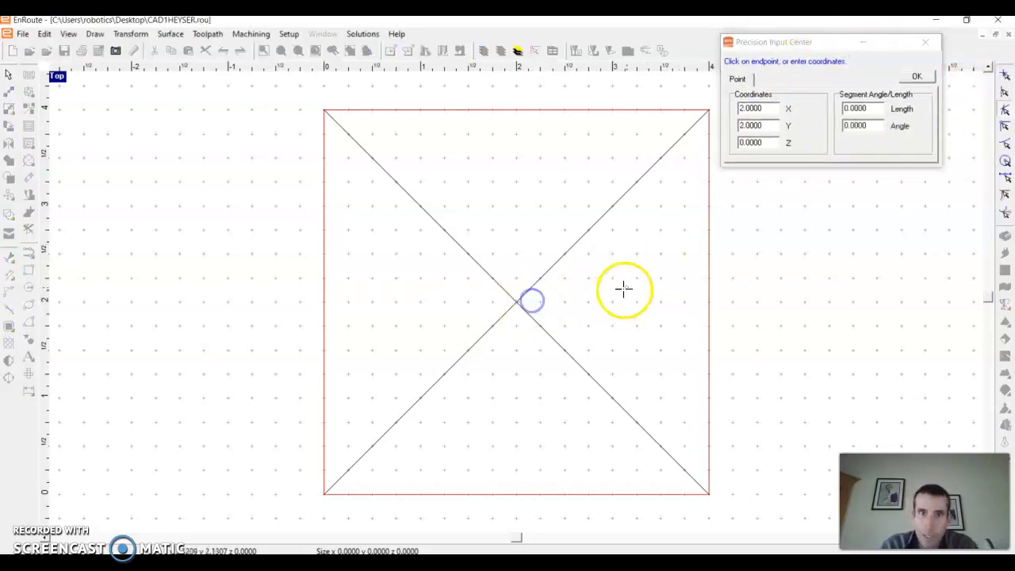
pyautogui.click(869, 109)
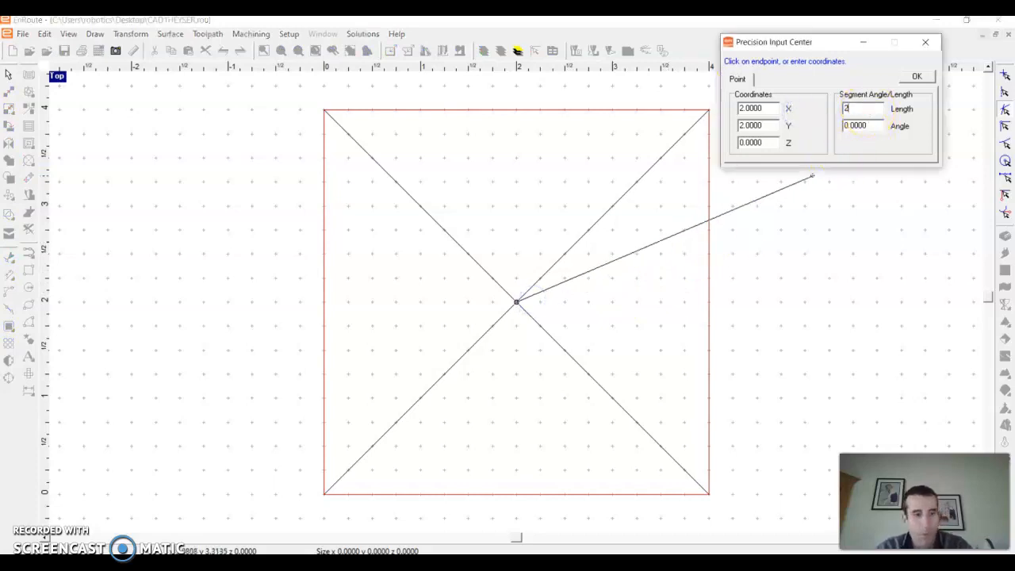
pyautogui.write('0')
pyautogui.press('Return')
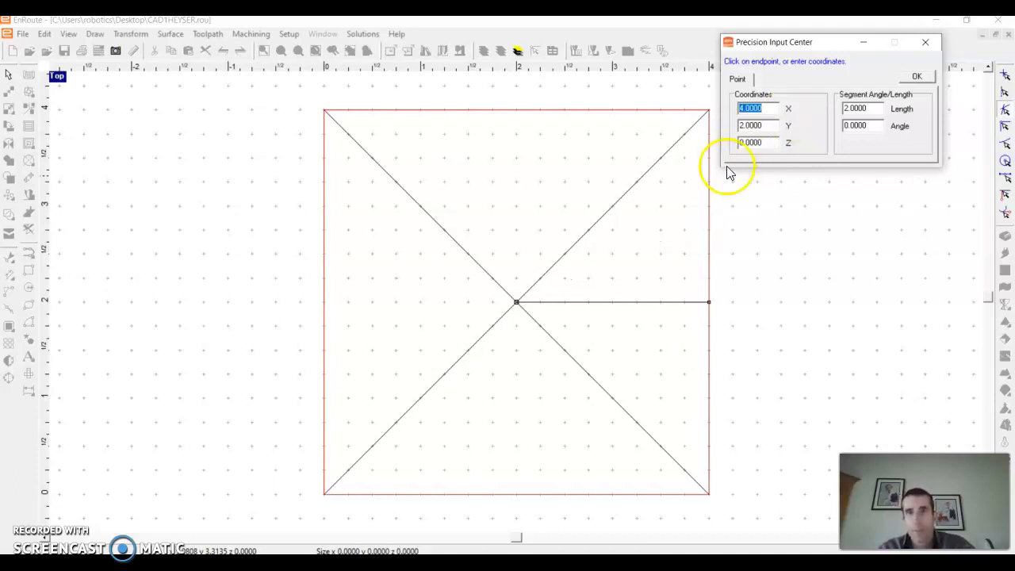
pyautogui.rightClick(676, 188)
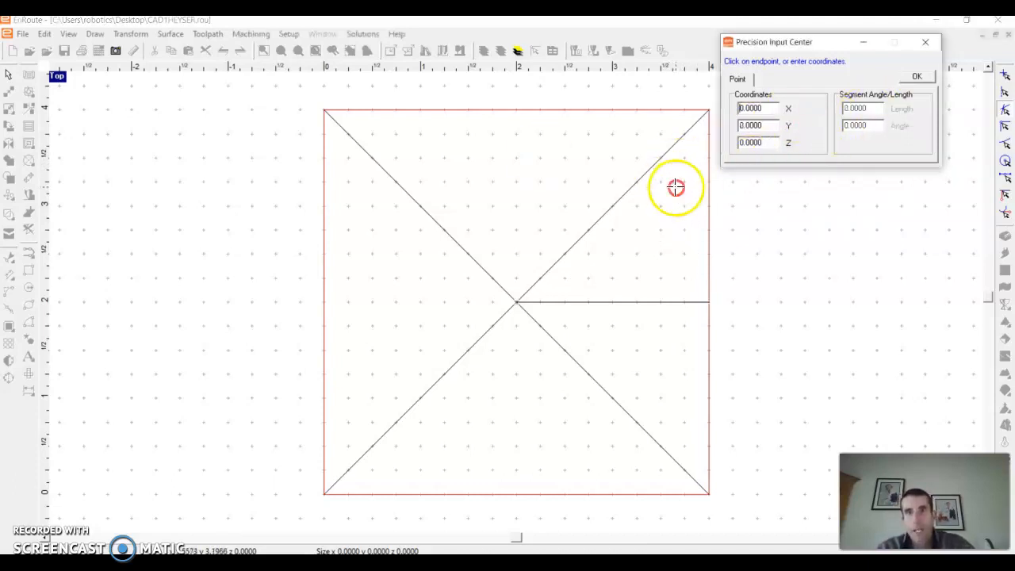
# - Delete the two corner-to-corner diagonal lines from the plate
pyautogui.click(606, 216)
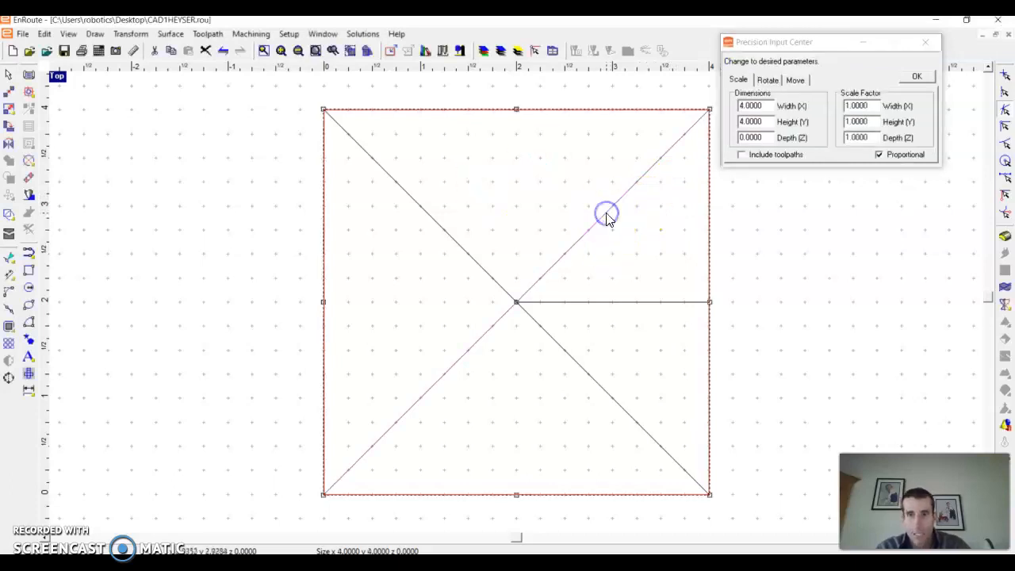
pyautogui.press('Delete')
pyautogui.click(484, 276)
pyautogui.press('Delete')
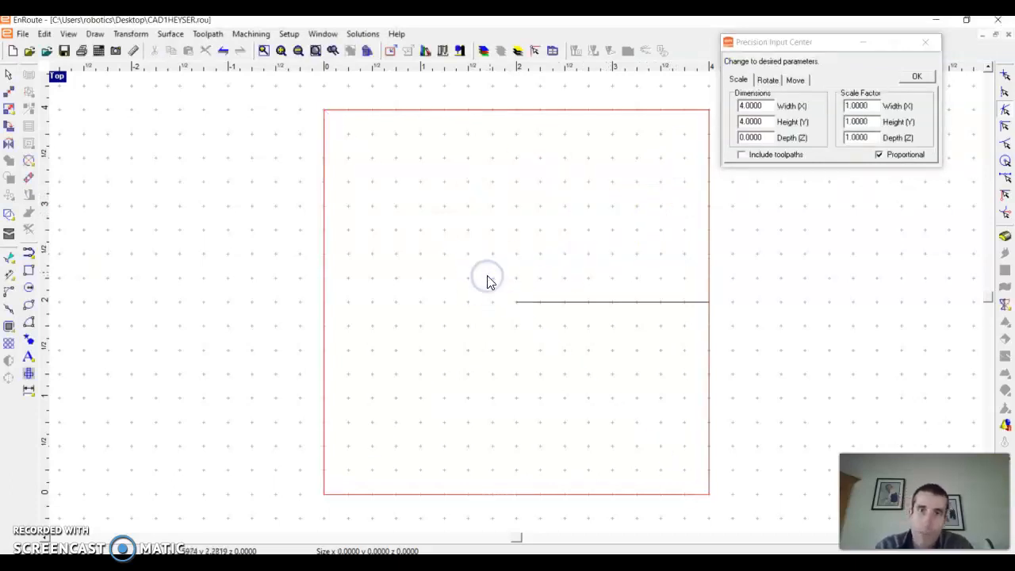
# - Draw a line with length 2 and angle 45 from the horizontal line's endpoint at the plate center, using endpoint snapping
pyautogui.click(92, 36)
pyautogui.moveTo(105, 51)
pyautogui.click(225, 51)
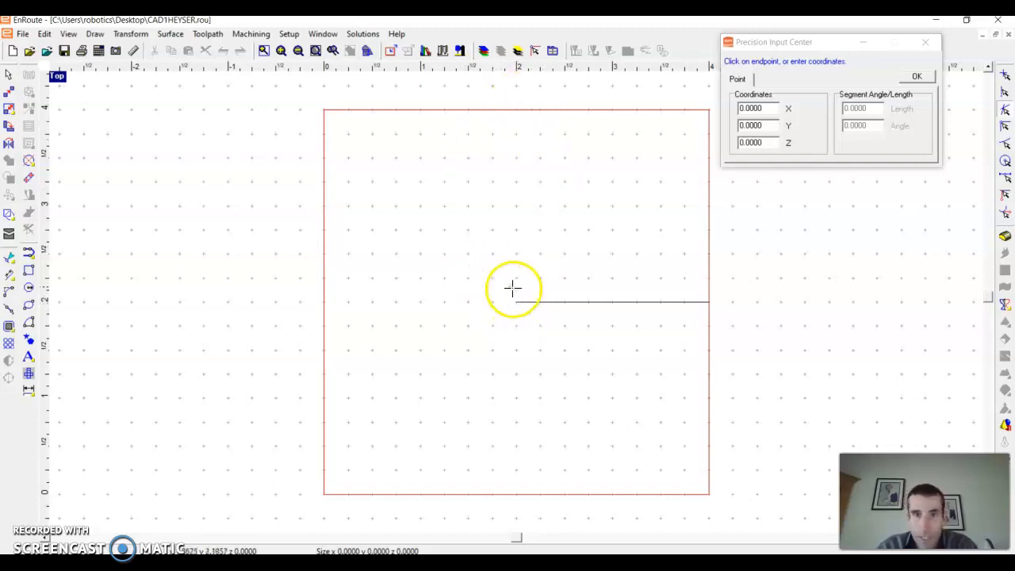
pyautogui.click(1005, 125)
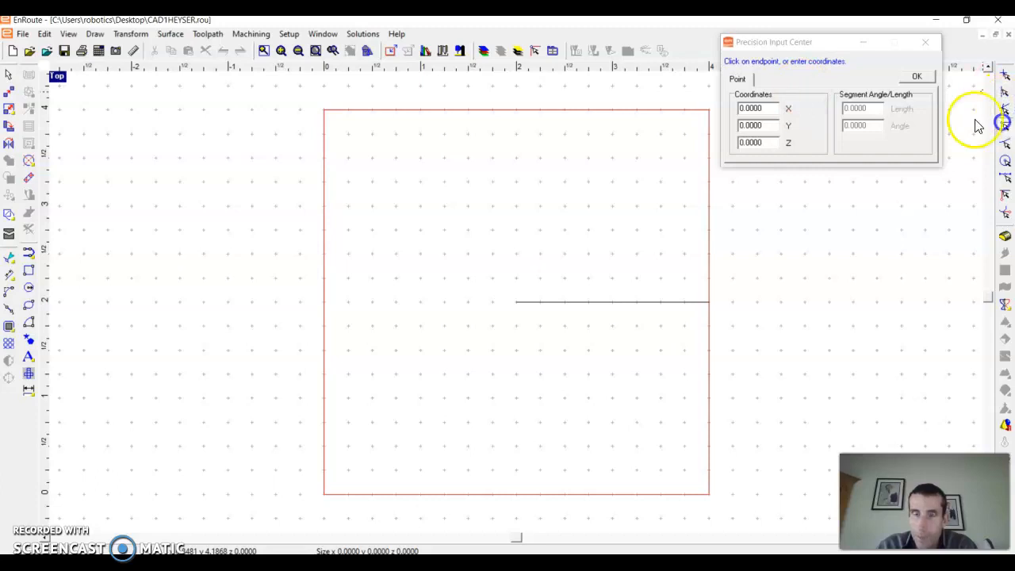
pyautogui.click(524, 287)
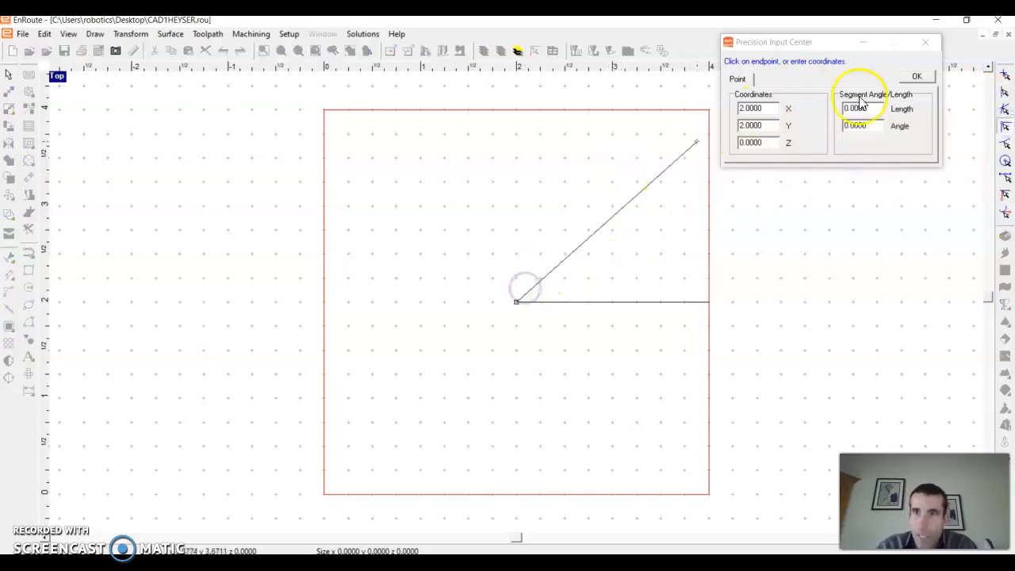
pyautogui.doubleClick(834, 109)
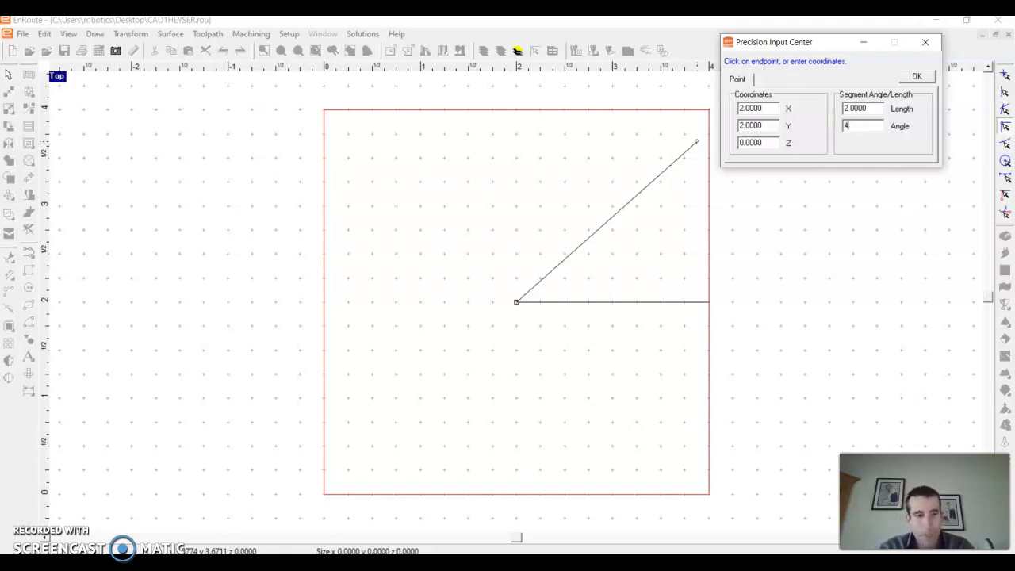
pyautogui.press('Return')
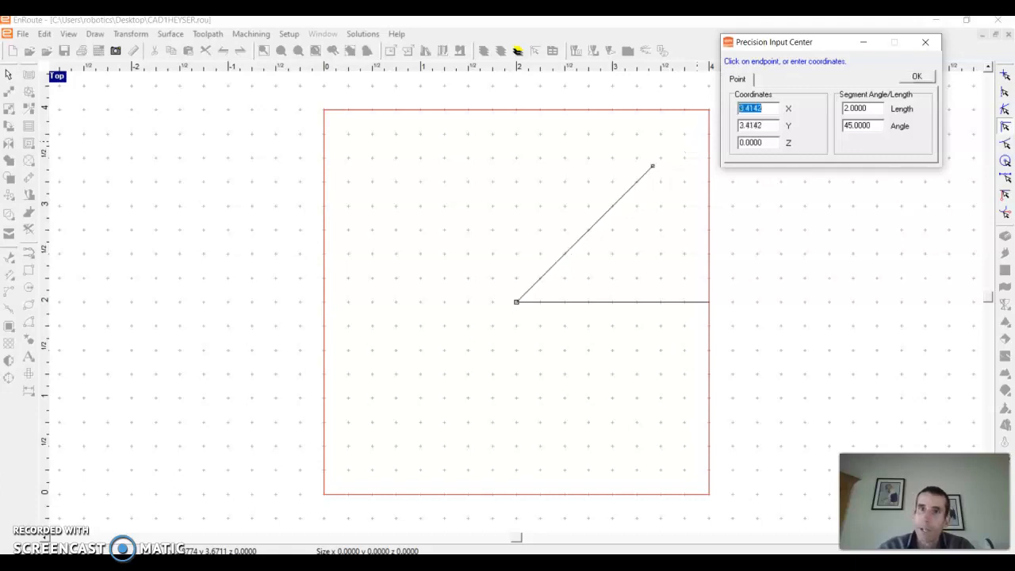
pyautogui.rightClick(529, 235)
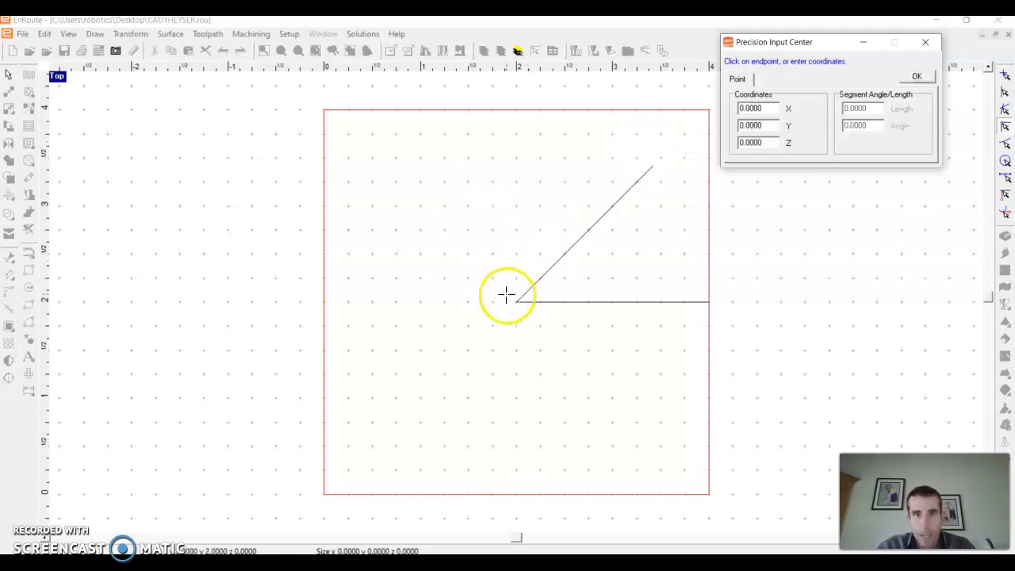
# - Draw a line with length 2 and angle 90 from the shared endpoint at the plate center, and finish line drawing
pyautogui.click(506, 301)
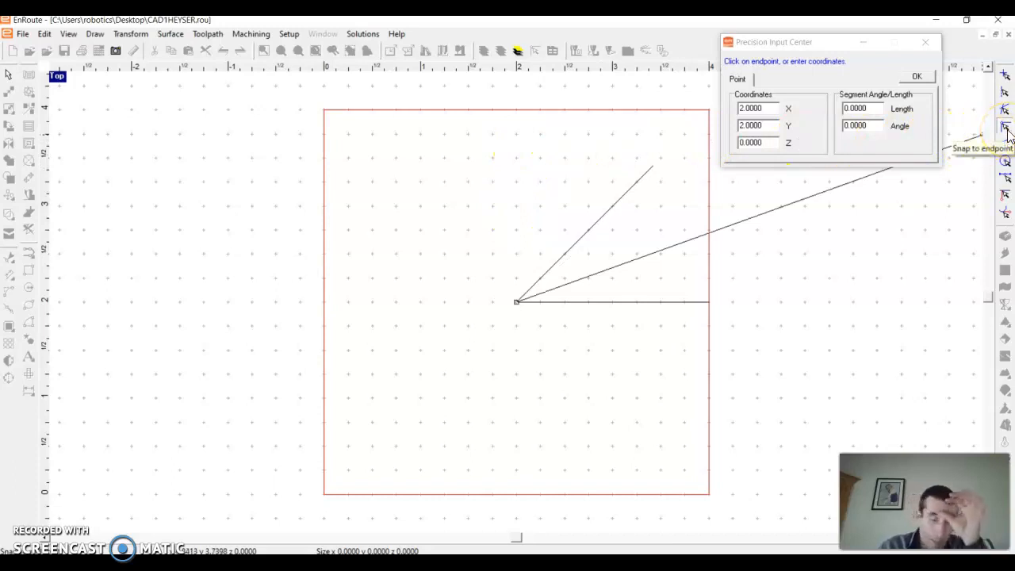
pyautogui.click(796, 113)
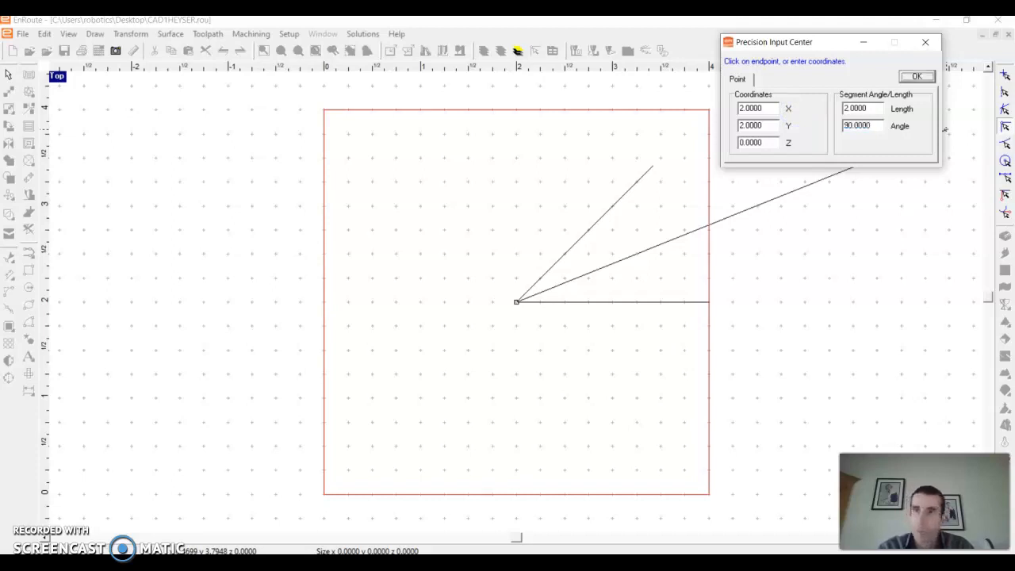
pyautogui.press('Return')
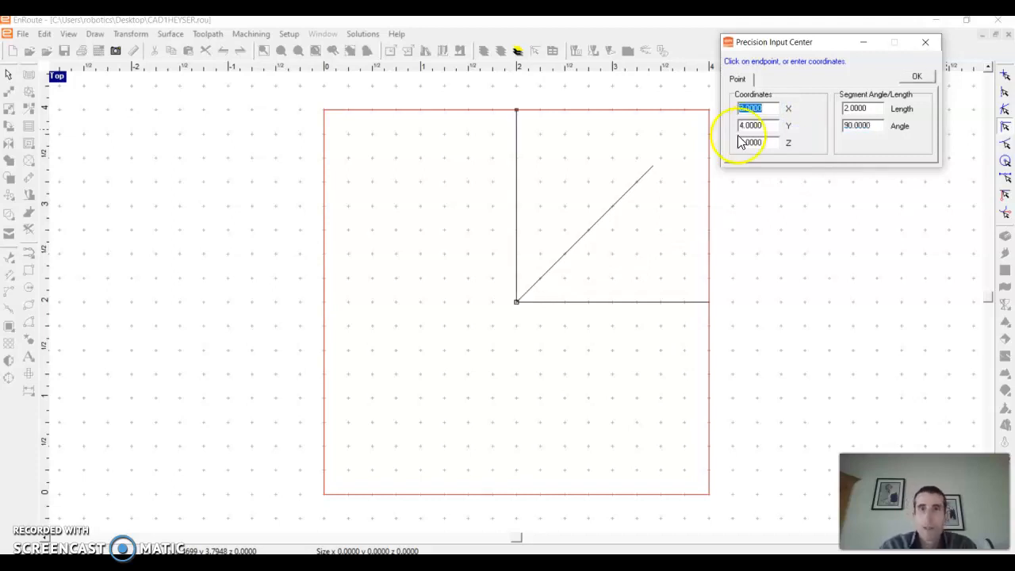
pyautogui.rightClick(652, 210)
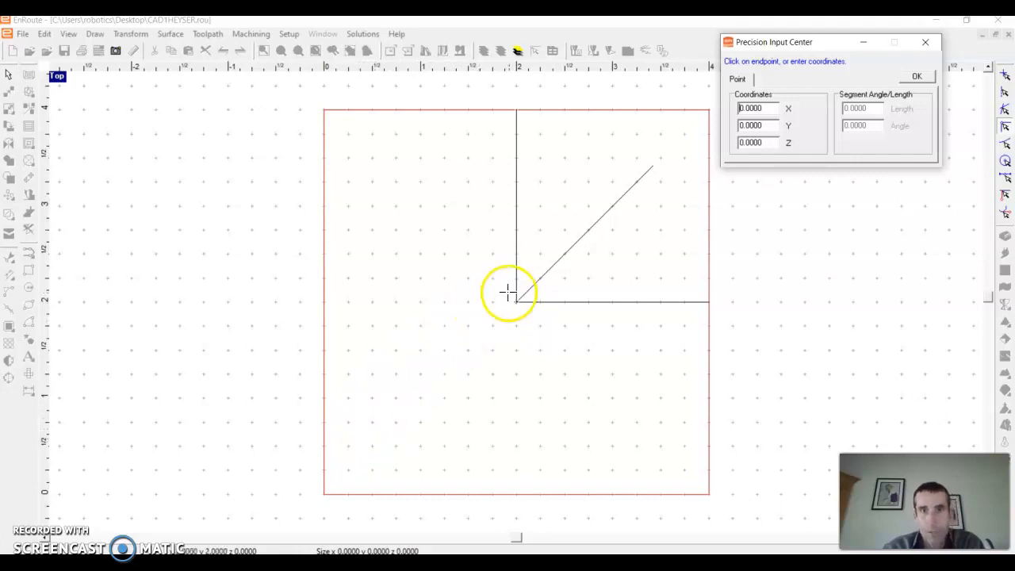
pyautogui.rightClick(760, 261)
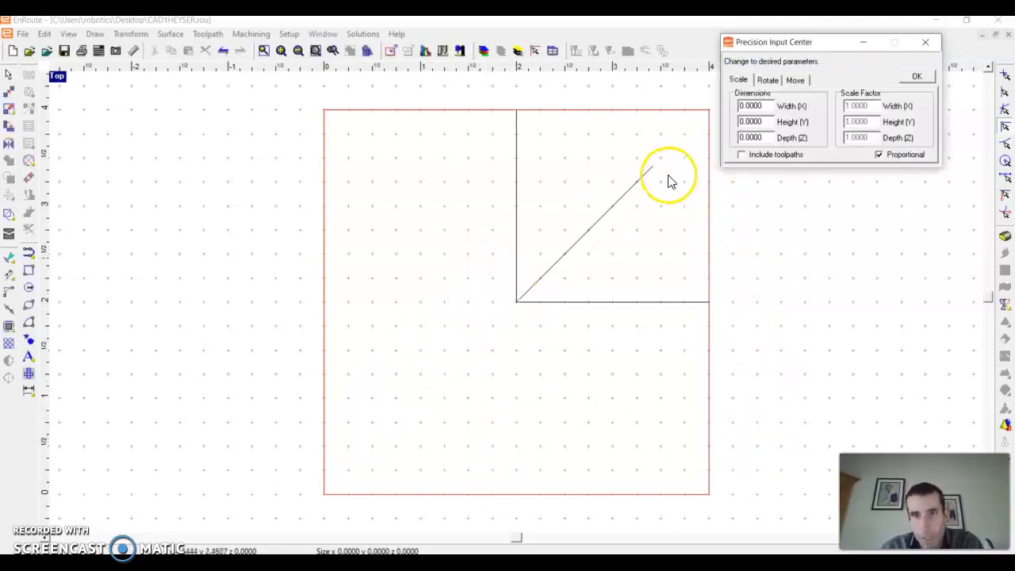
pyautogui.scroll(3, 670, 155)
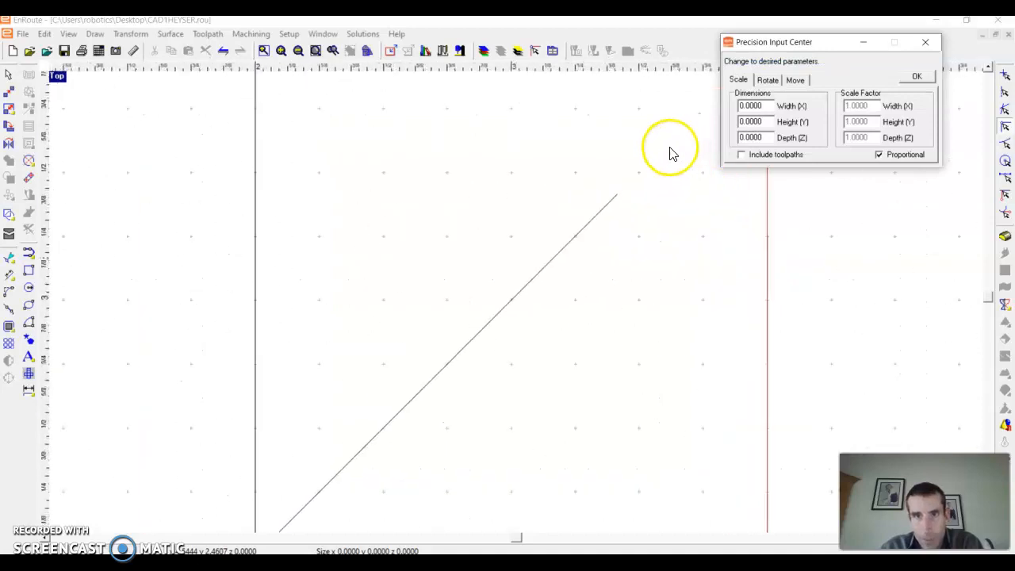
pyautogui.scroll(1, 670, 156)
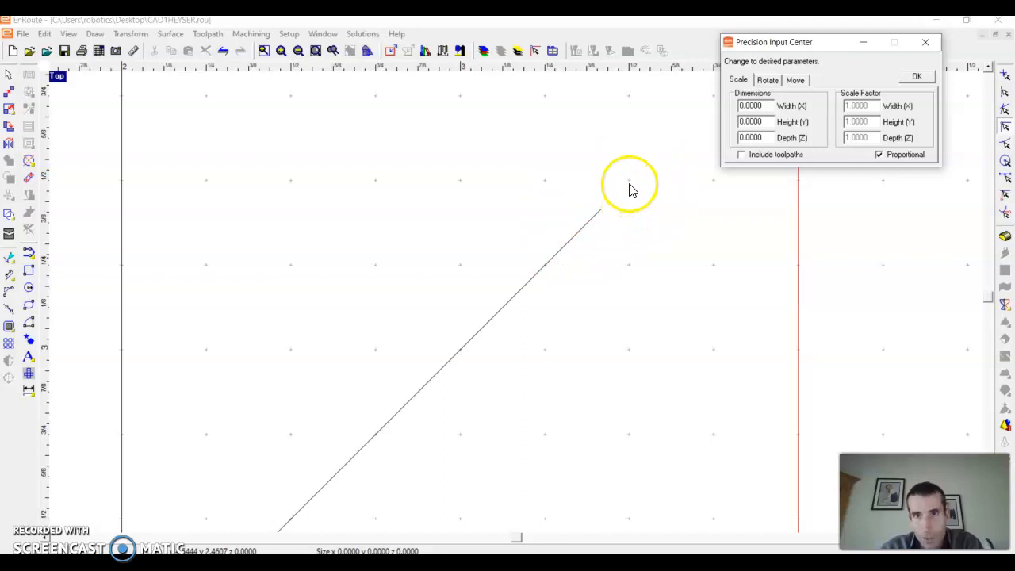
pyautogui.scroll(-4, 605, 219)
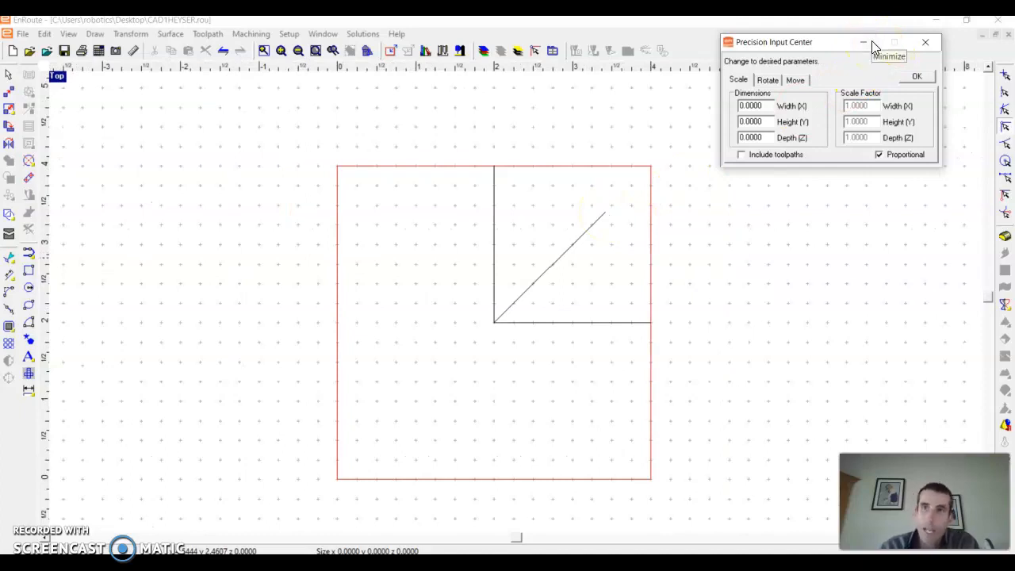
# - Move the Precision Input Center clear of the plate and add bold Arial labels 45 and 0 beside the ends of the matching lines
pyautogui.moveTo(828, 39); pyautogui.dragTo(913, 327)
pyautogui.click(29, 357)
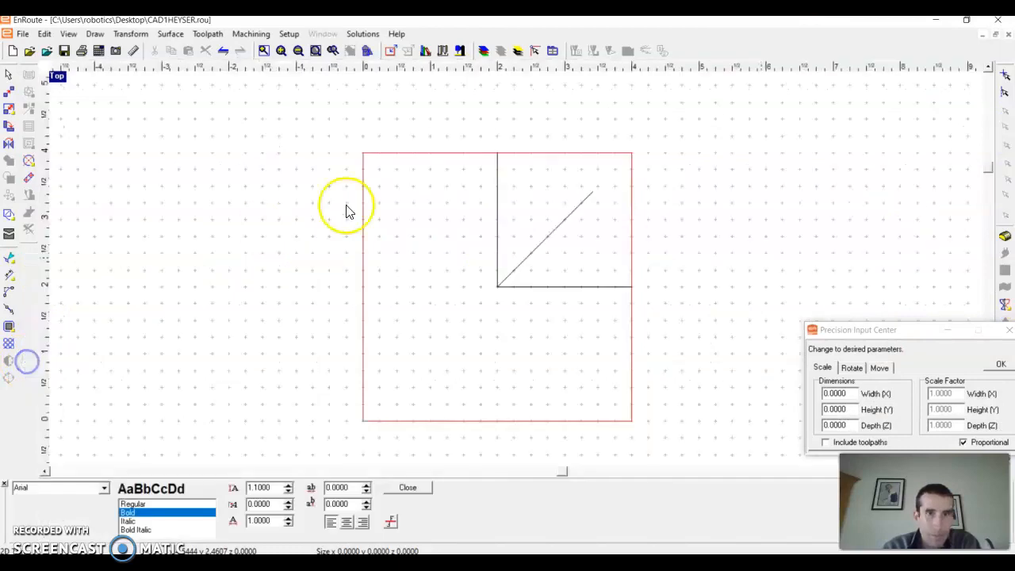
pyautogui.click(600, 186)
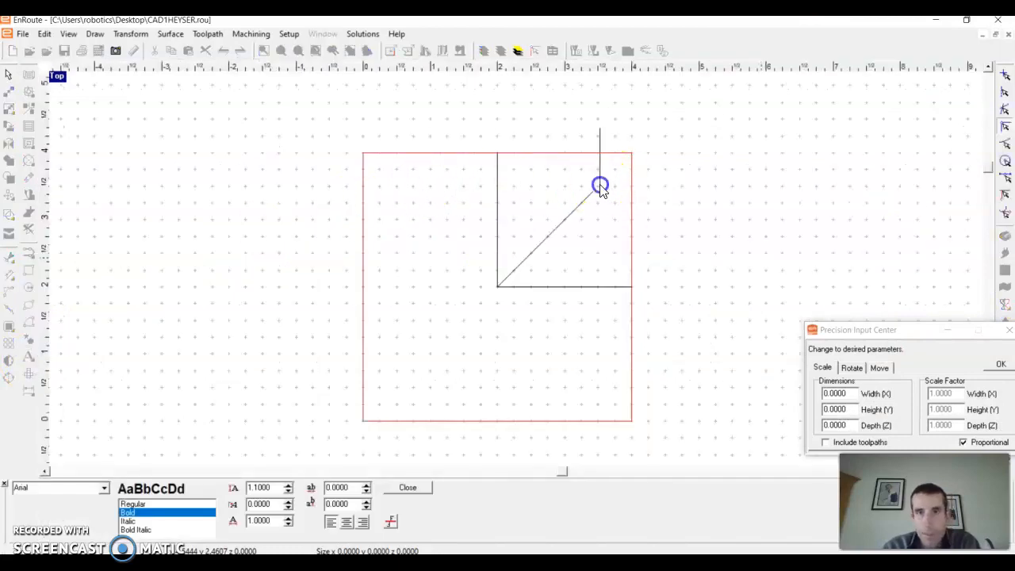
pyautogui.click(599, 204)
pyautogui.write('45')
pyautogui.click(644, 297)
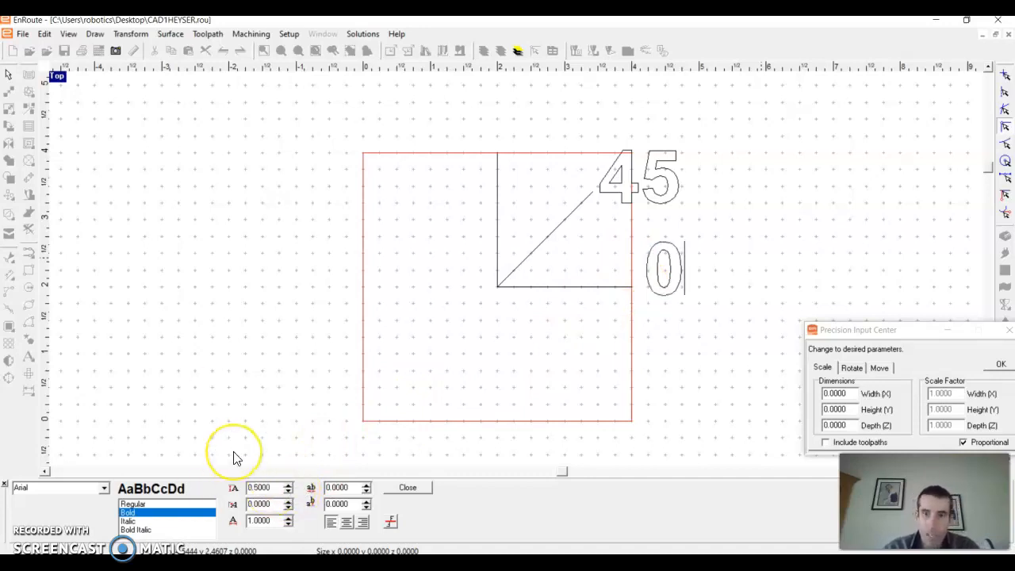
# - Remove the oversized 0 and 45 labels and re-enter 45 beside the angled line with text height 0.5
pyautogui.click(682, 190)
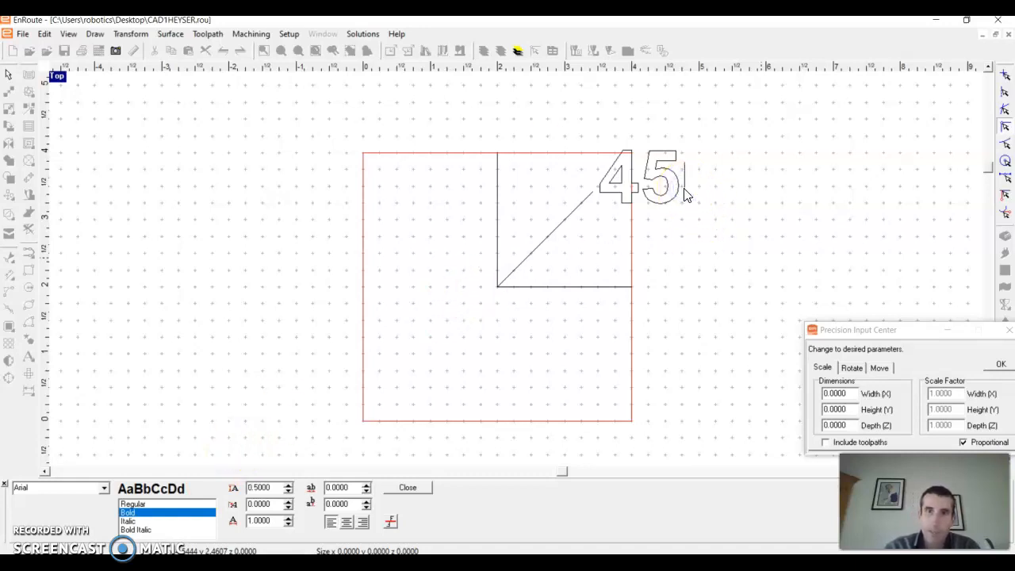
pyautogui.click(674, 195)
pyautogui.press('BackSpace')
pyautogui.press('BackSpace')
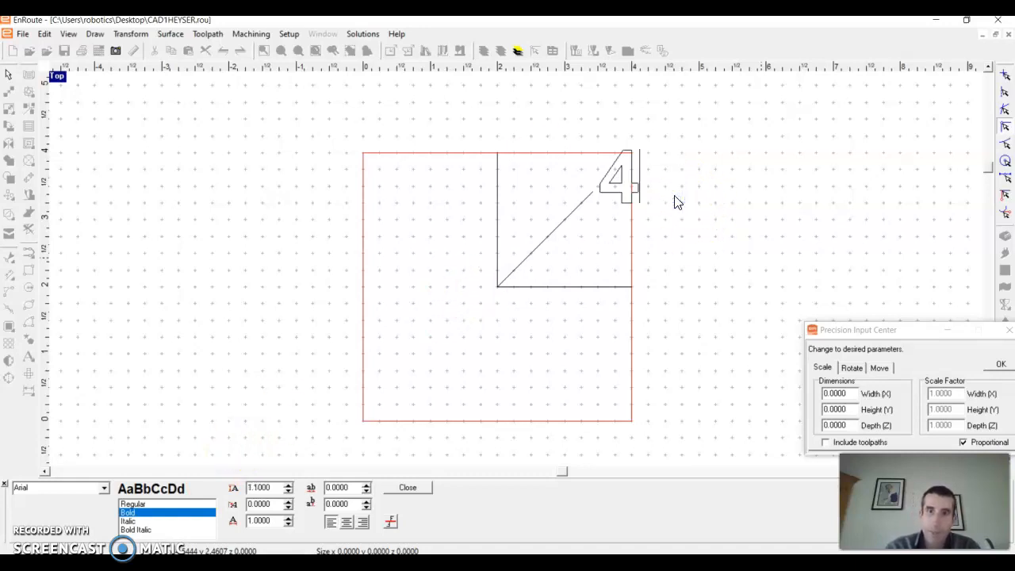
pyautogui.click(232, 489)
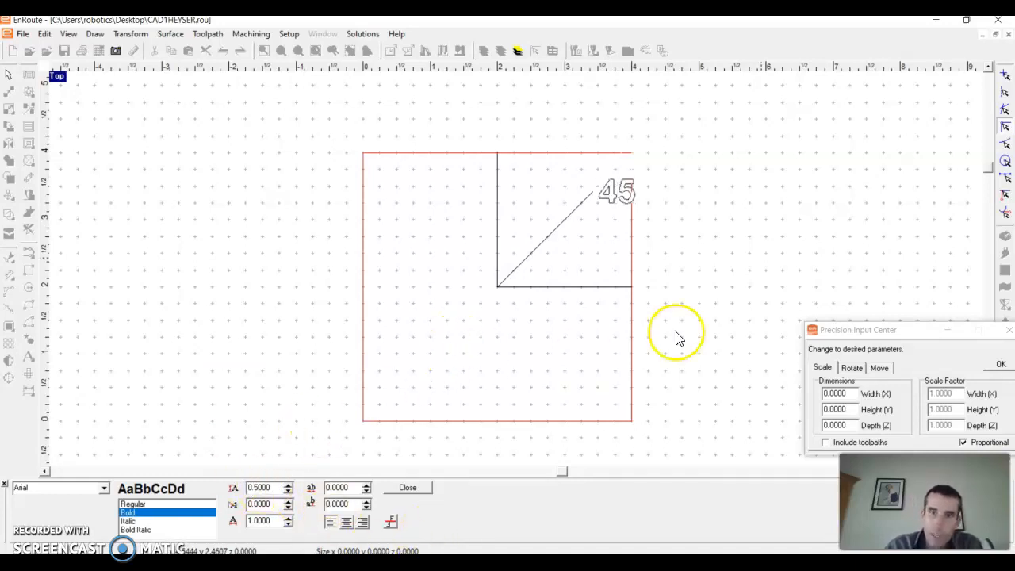
# - Label the horizontal line 0 and the vertical line 90, and add the author's name as text beside the plate
pyautogui.click(641, 287)
pyautogui.write('0')
pyautogui.click(489, 144)
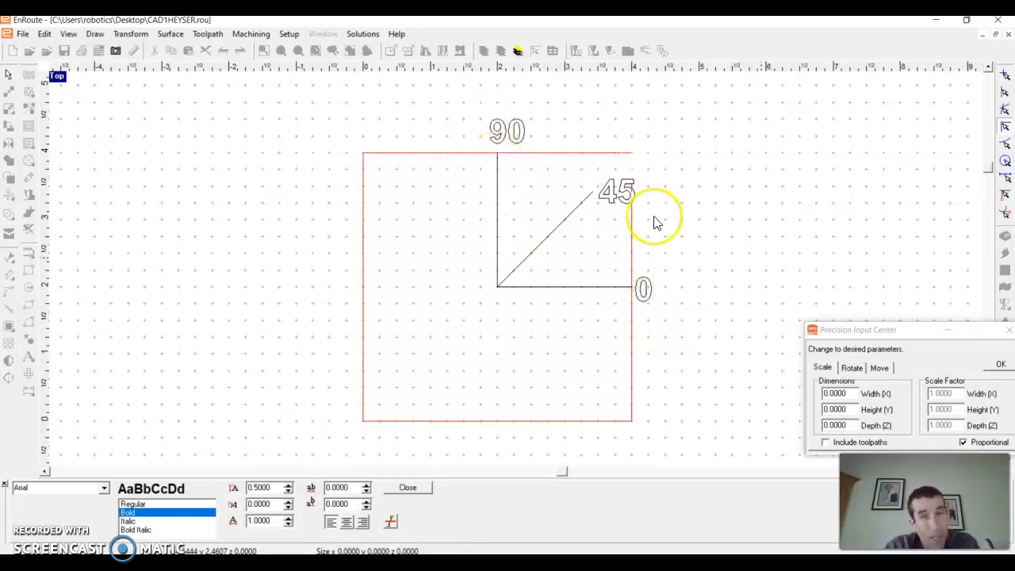
pyautogui.click(700, 210)
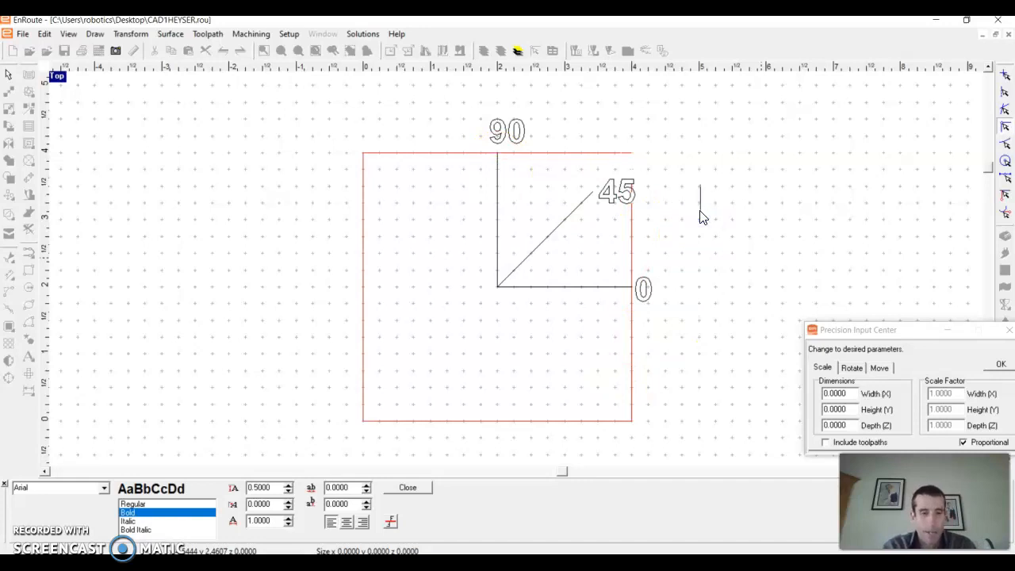
pyautogui.write('Mr. Heyser')
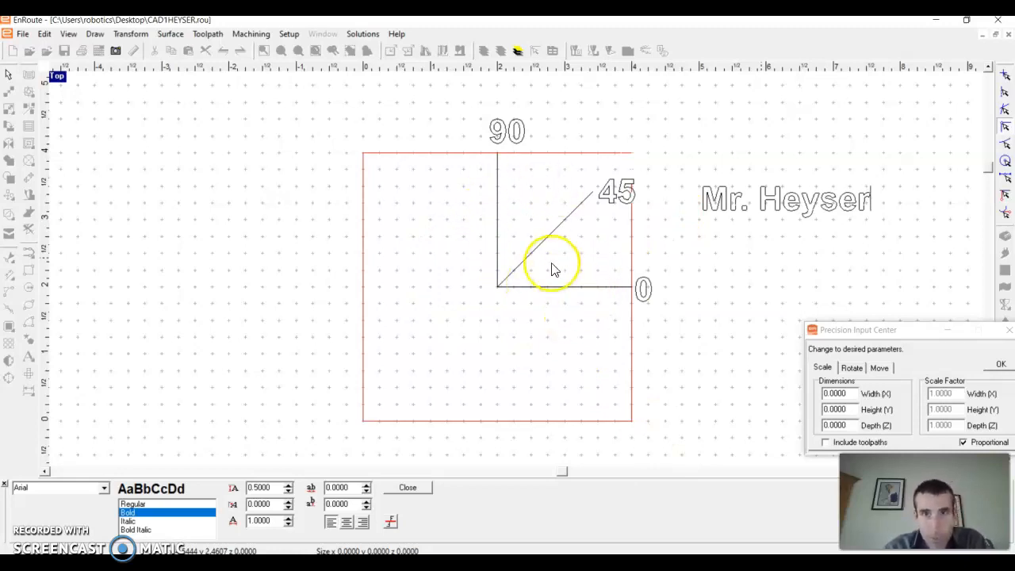
# - Draw a line with length 2 and angle 135 from the shared endpoint at the plate center, and finish line drawing
pyautogui.click(94, 33)
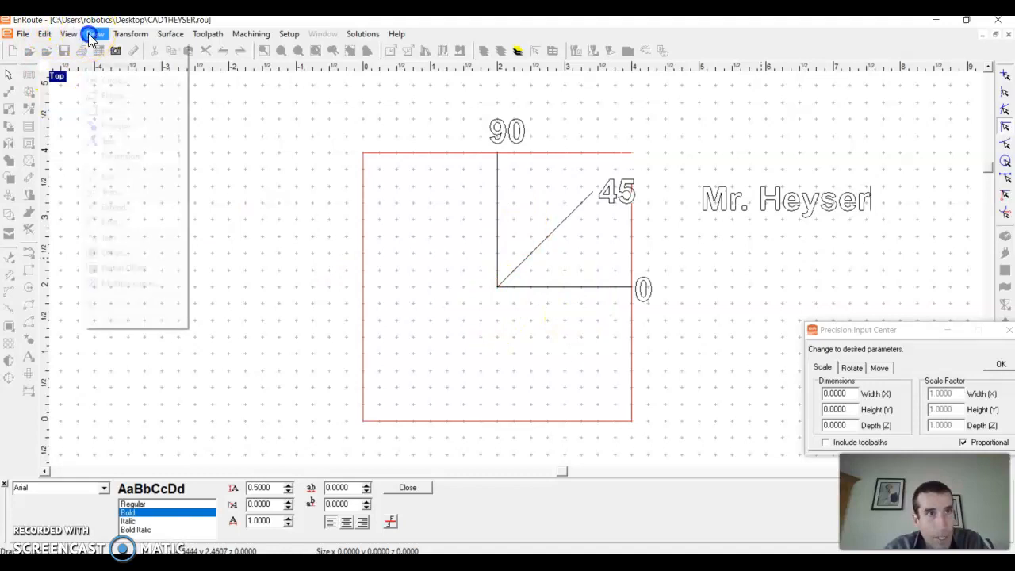
pyautogui.moveTo(94, 48)
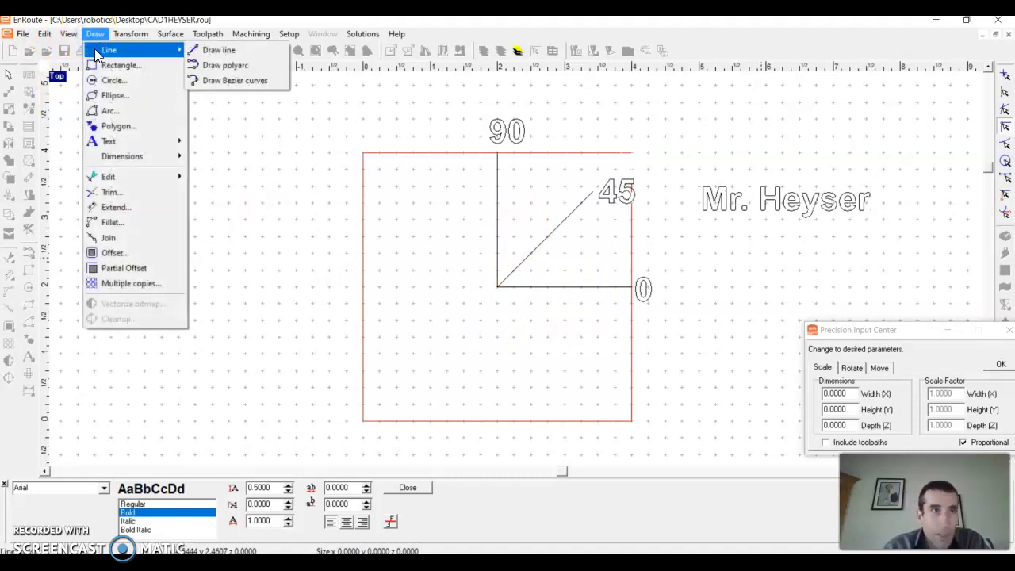
pyautogui.click(218, 50)
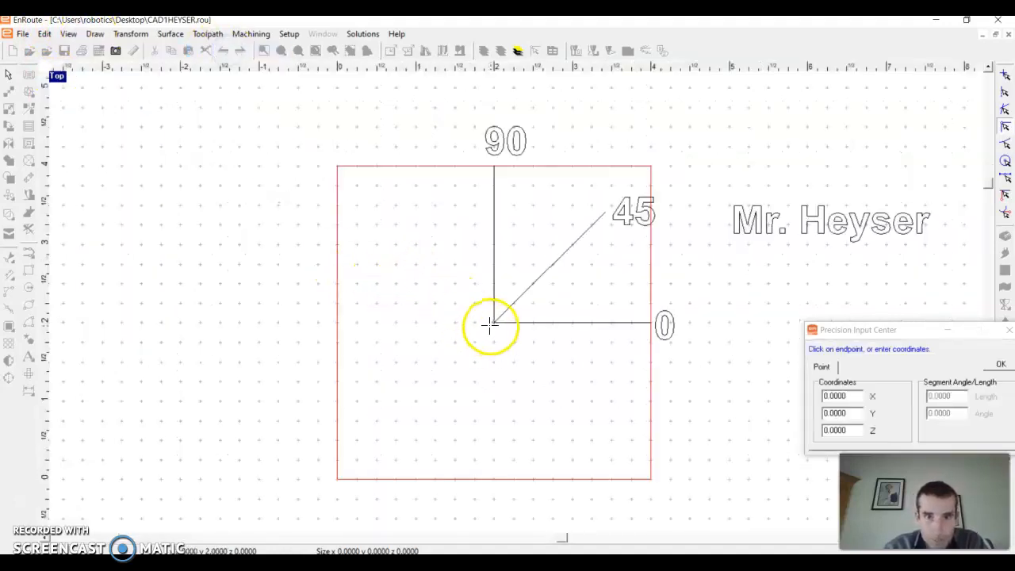
pyautogui.click(491, 324)
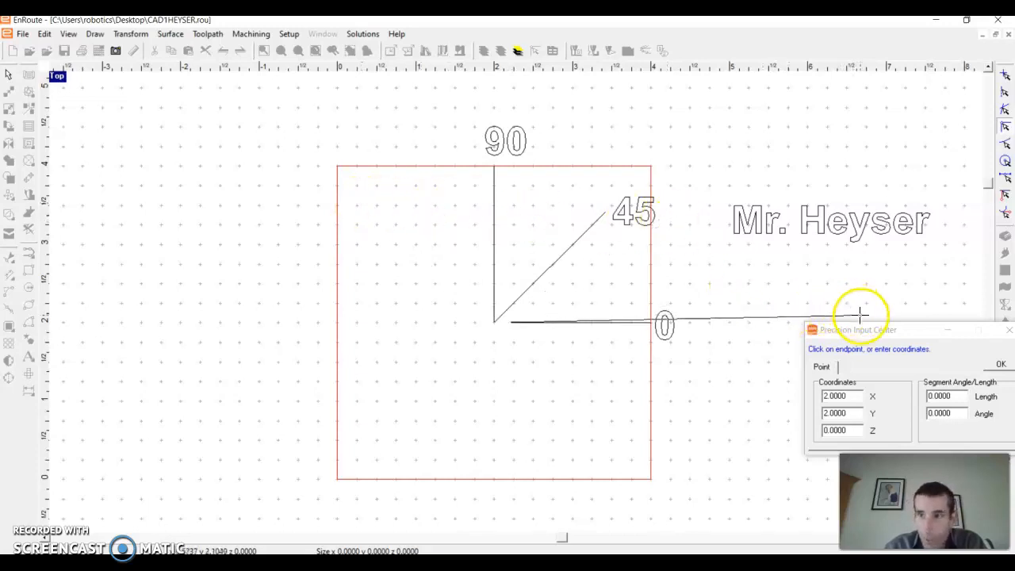
pyautogui.click(957, 396)
pyautogui.doubleClick(957, 396)
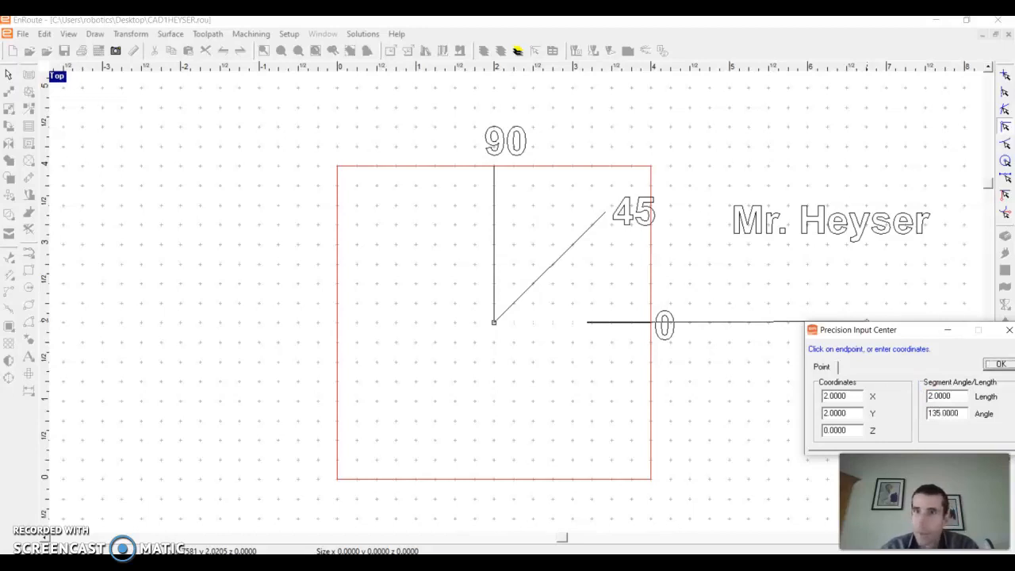
pyautogui.press('Return')
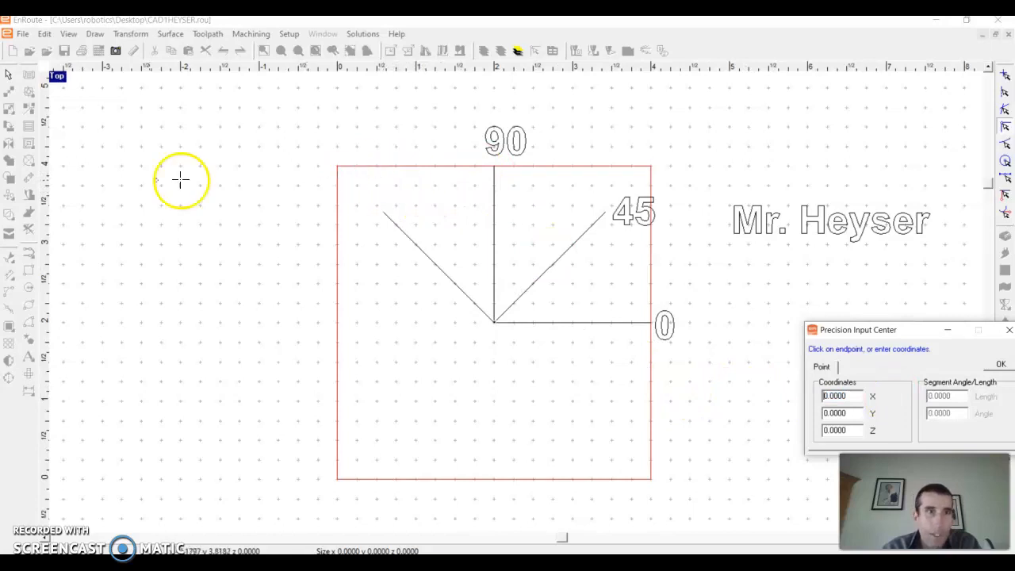
pyautogui.click(34, 341)
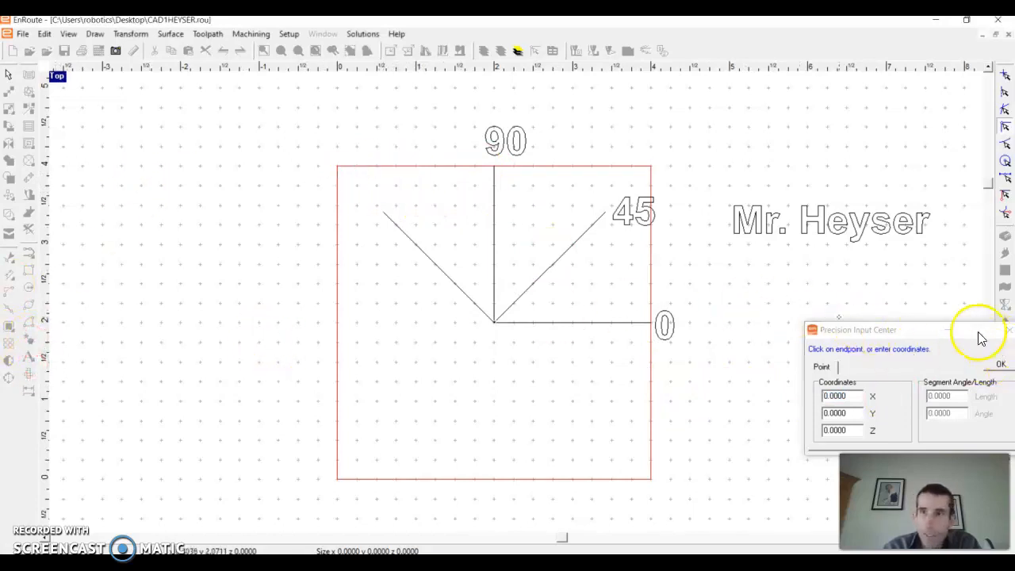
pyautogui.rightClick(761, 281)
# - Add the text label 135 beside the upper end of the 135-degree line, and finish text entry
pyautogui.click(33, 358)
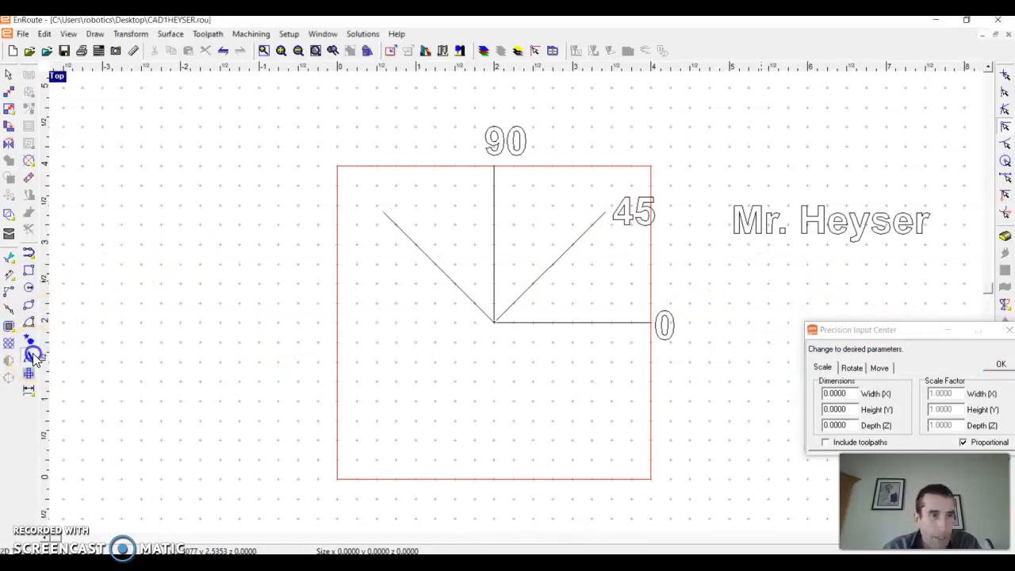
pyautogui.click(382, 189)
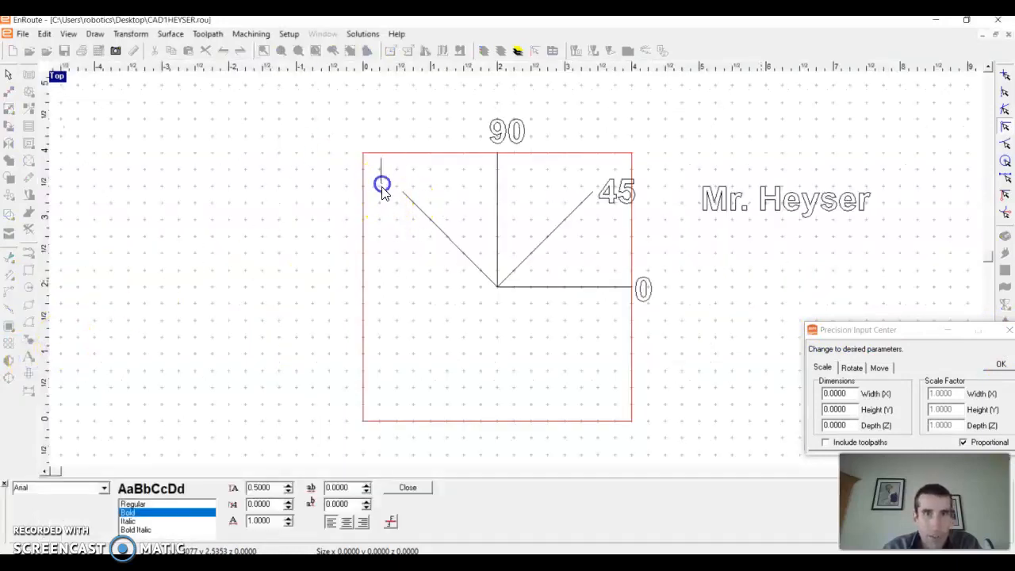
pyautogui.click(383, 189)
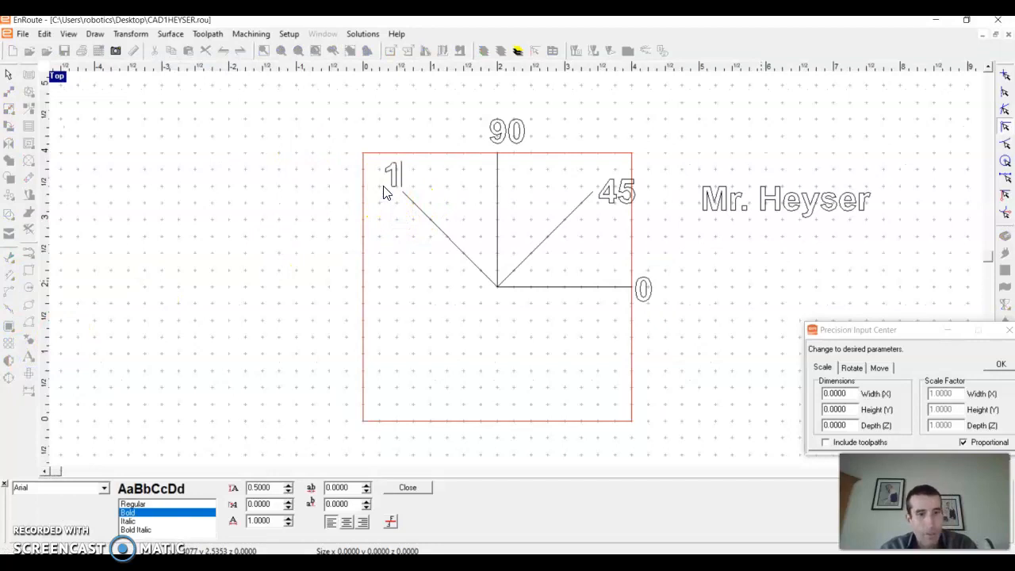
pyautogui.click(440, 308)
pyautogui.click(456, 341)
pyautogui.scroll(-1, 428, 281)
pyautogui.scroll(1, 468, 254)
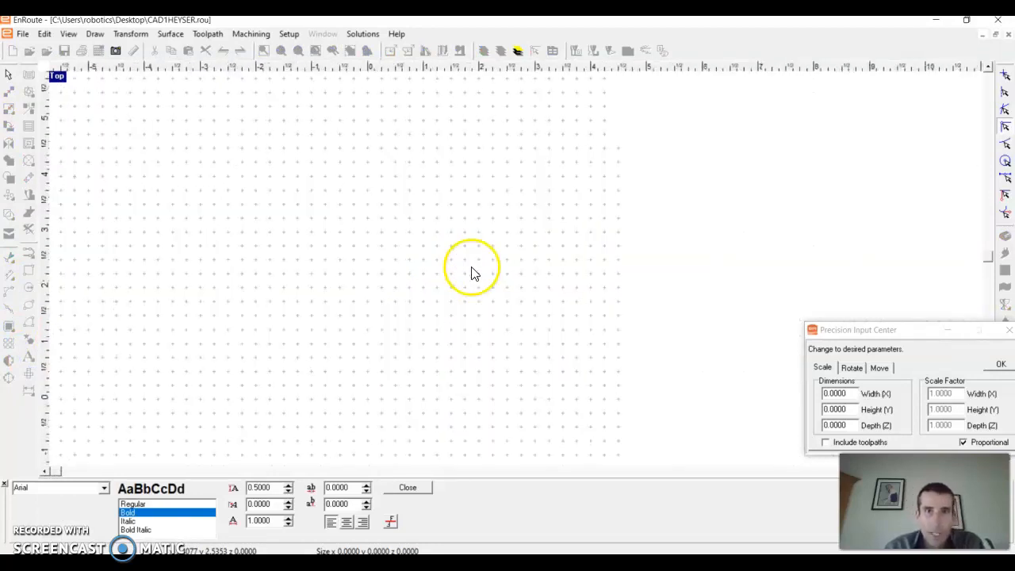
pyautogui.click(22, 34)
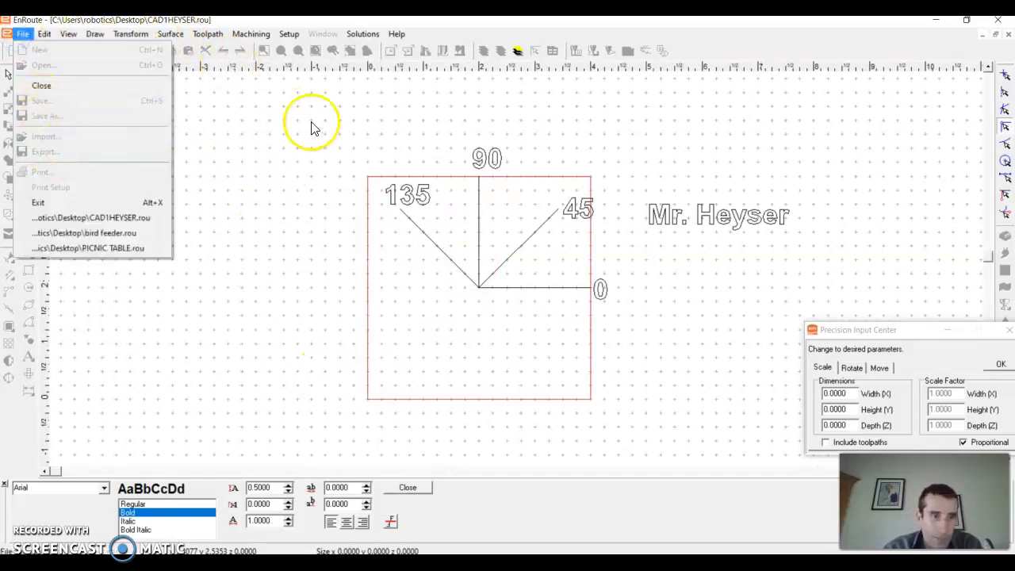
pyautogui.click(408, 487)
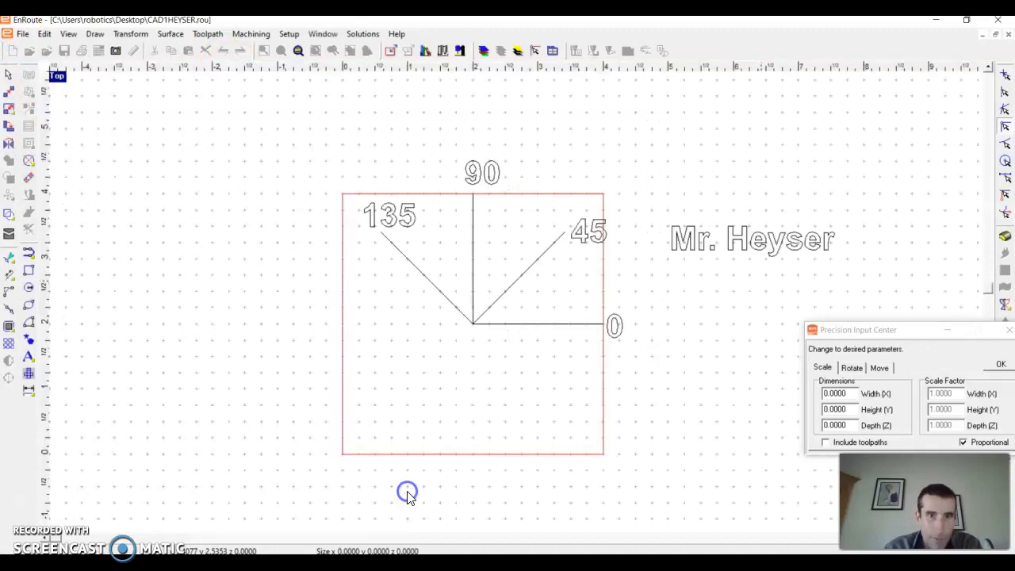
# - Save the drawing to the Desktop under its current file name in EnRoute 5 format, replacing the existing file
pyautogui.click(24, 33)
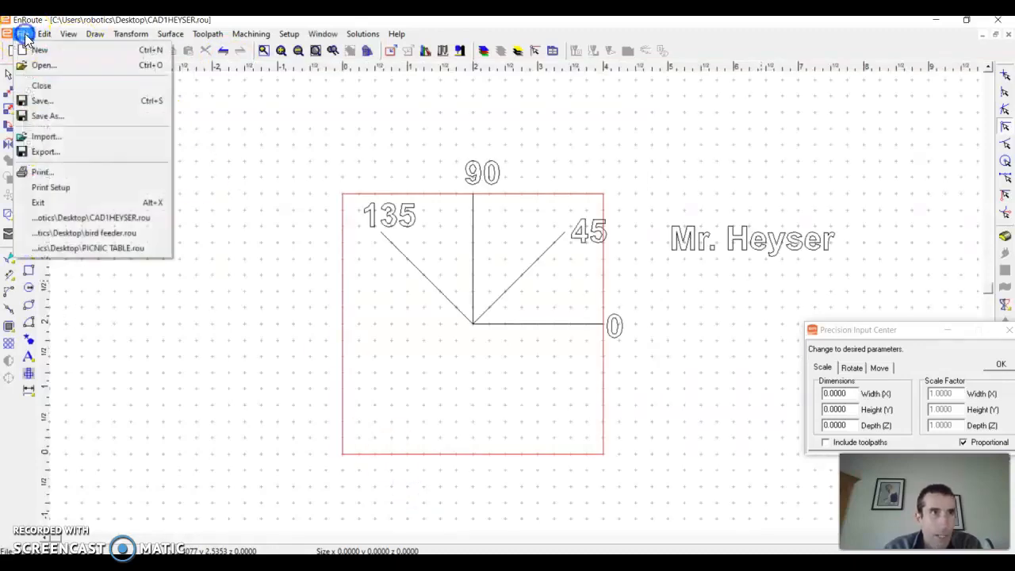
pyautogui.click(60, 119)
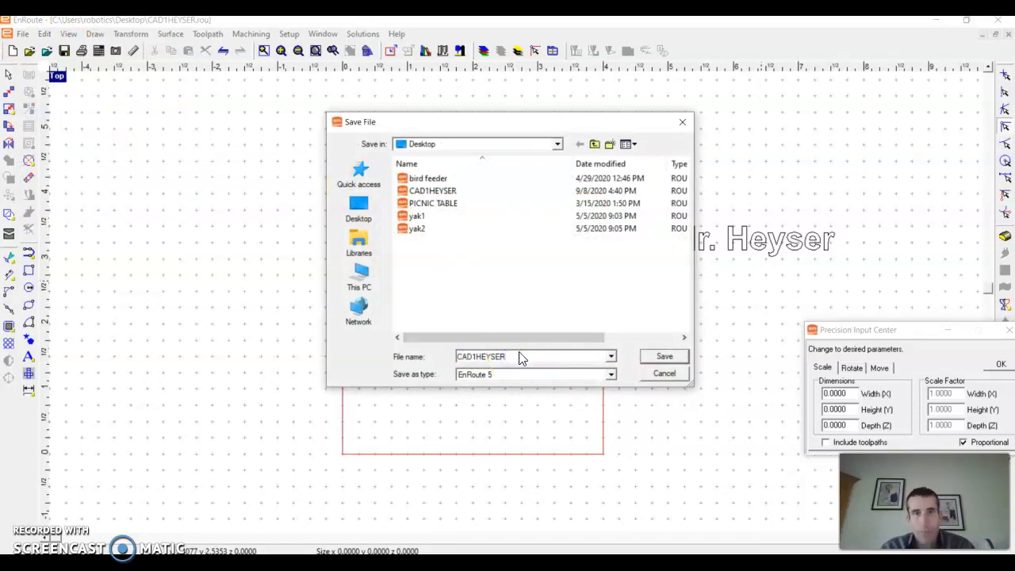
pyautogui.click(646, 357)
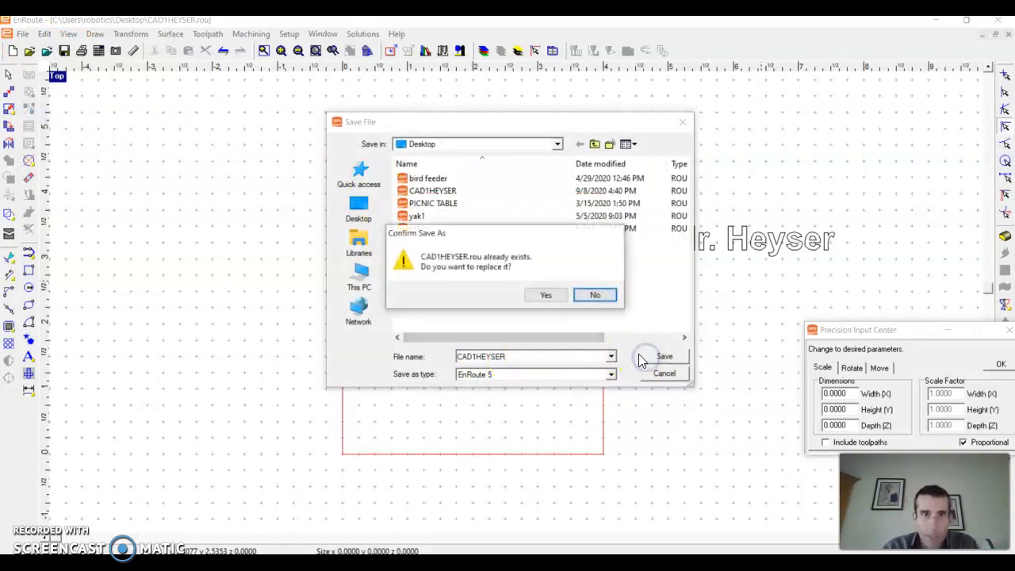
pyautogui.click(540, 300)
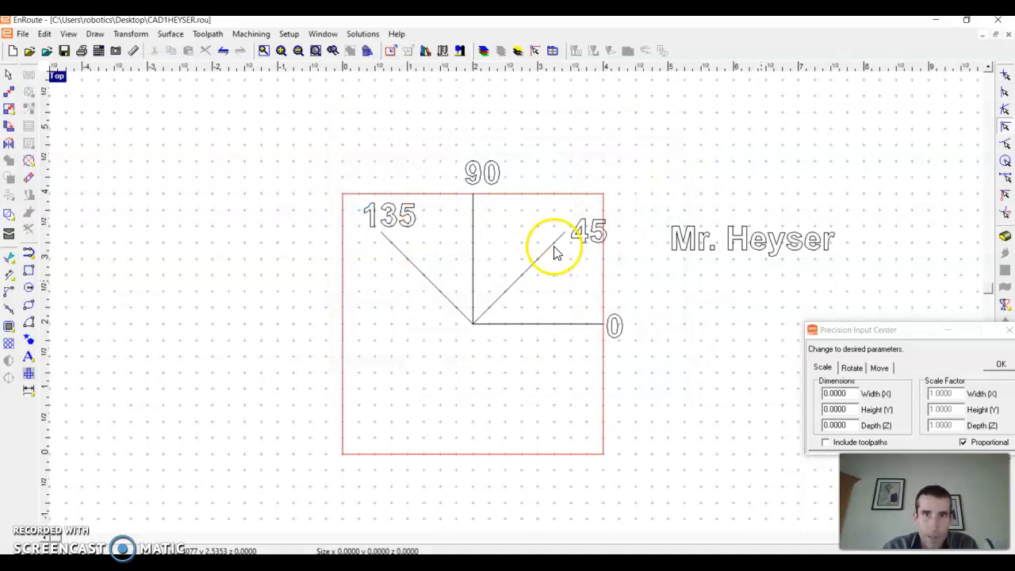